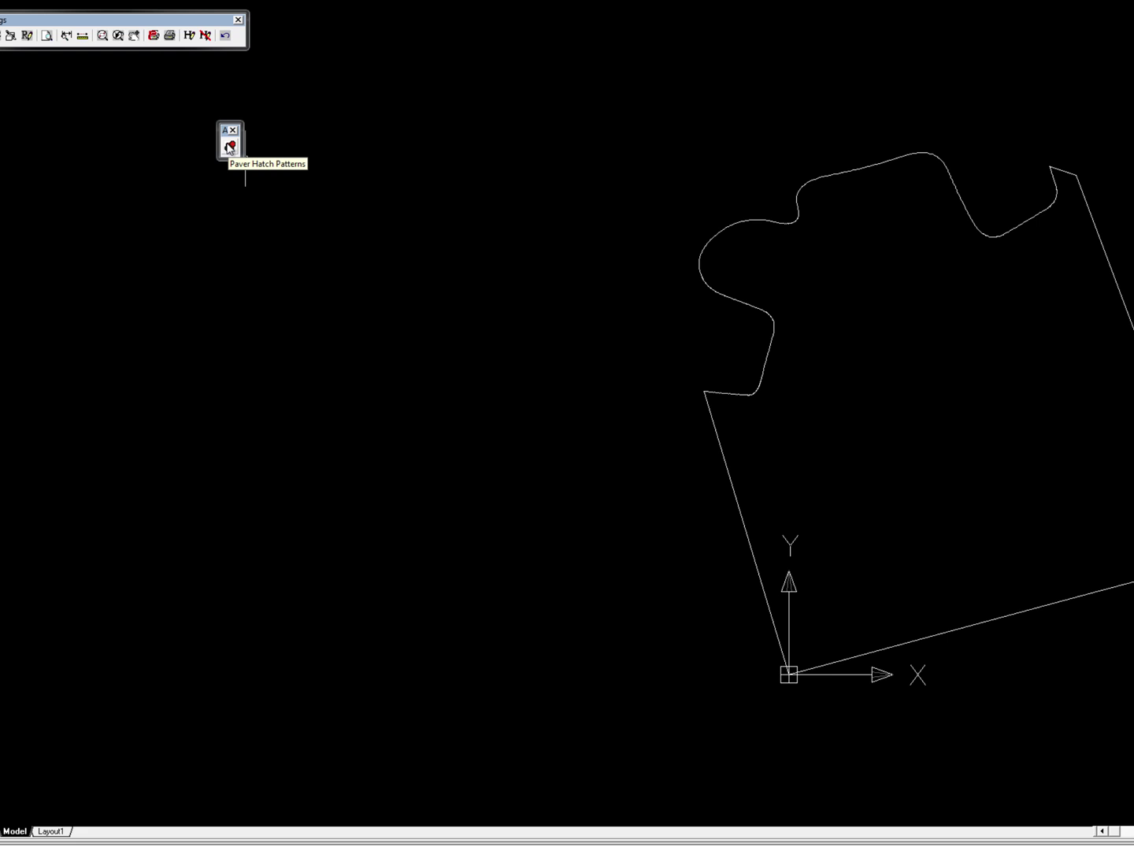
- Open the Abbotsford Paver Hatch Patterns dialog and move it left to uncover the site outline
{"action": "left_click", "coordinate": [230, 147]}
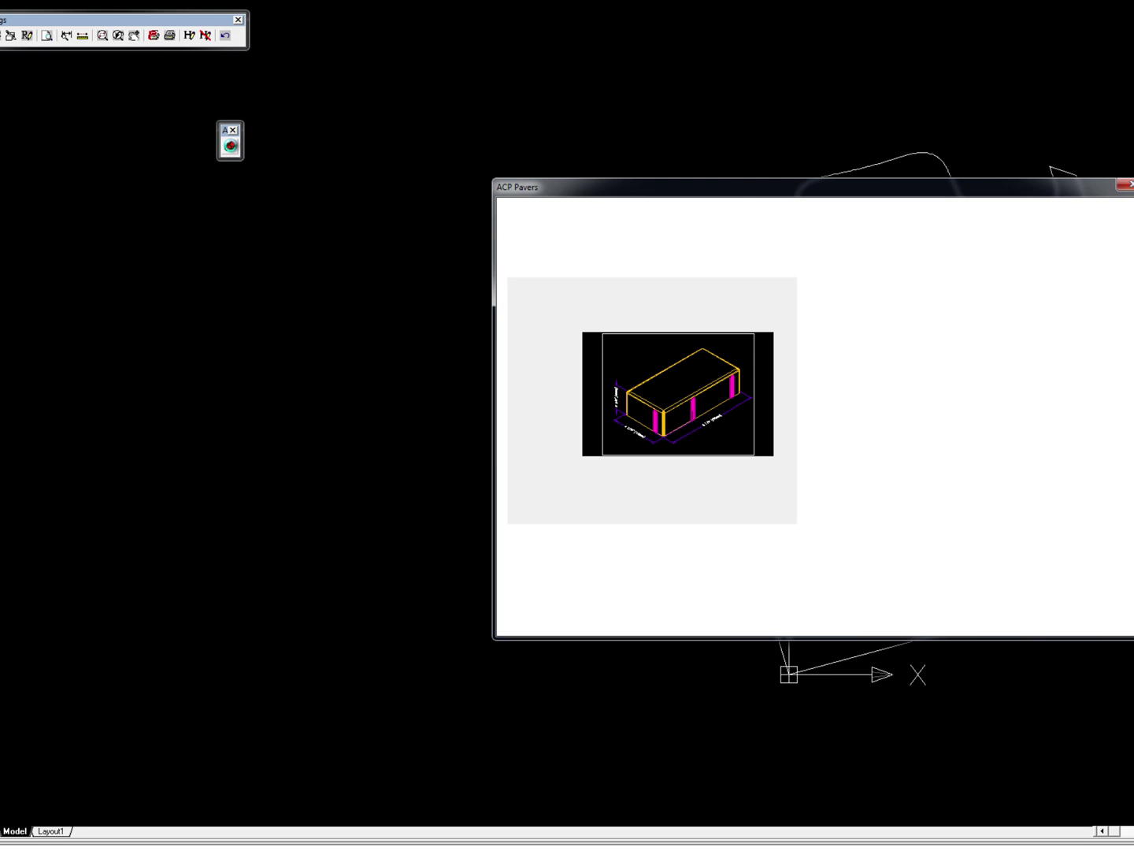
{"action": "mouse_move", "coordinate": [782, 186]}
{"action": "left_mouse_down"}
{"action": "mouse_move", "coordinate": [261, 213]}
{"action": "mouse_move", "coordinate": [289, 213]}
{"action": "left_mouse_up"}
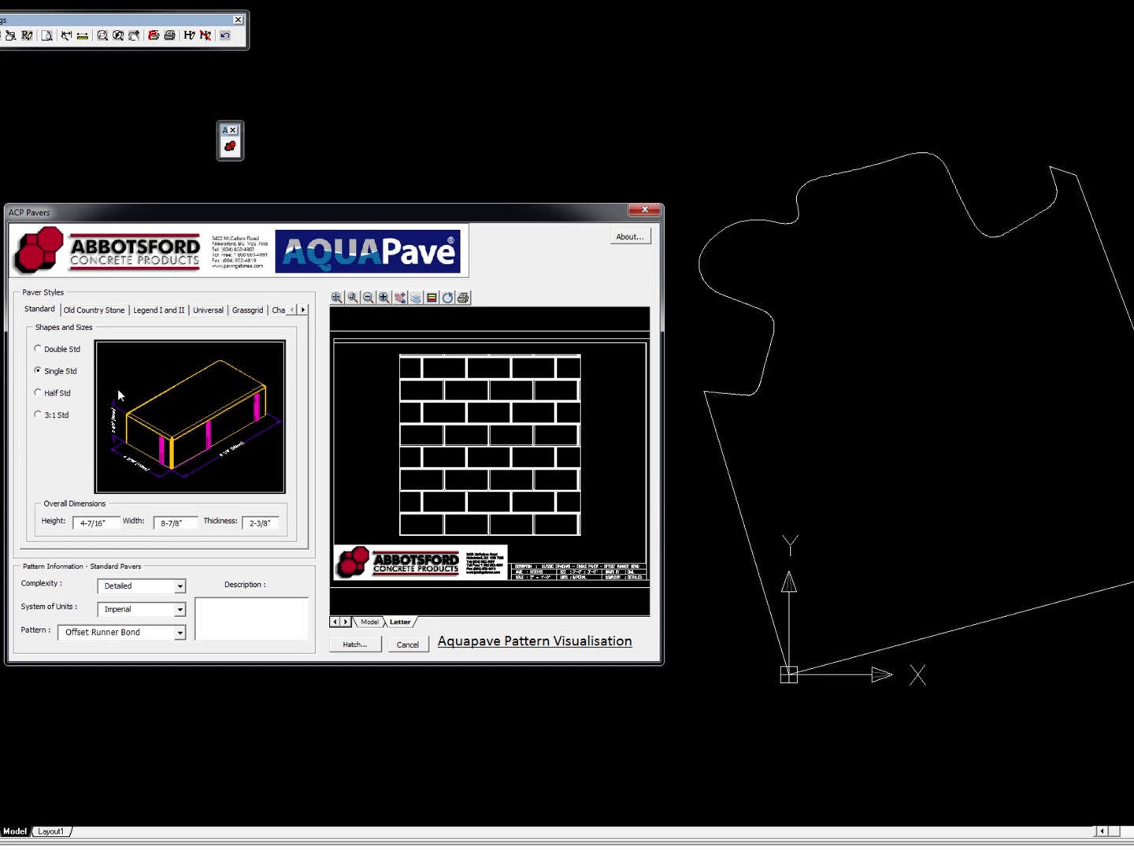
- Compare the Double, Single and Half Std pavers, then settle on 3:1 Std (2-15/16" x 8-7/8")
{"action": "left_click", "coordinate": [39, 349]}
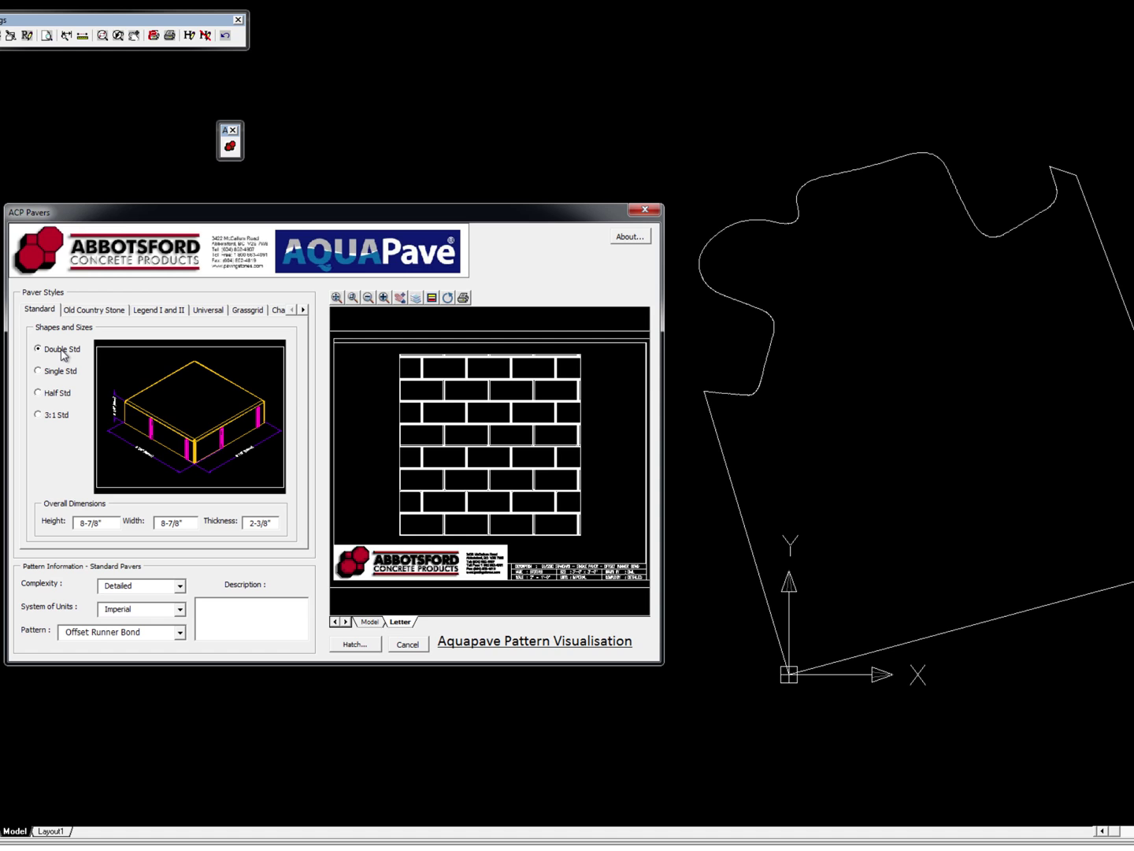
{"action": "left_click", "coordinate": [37, 370]}
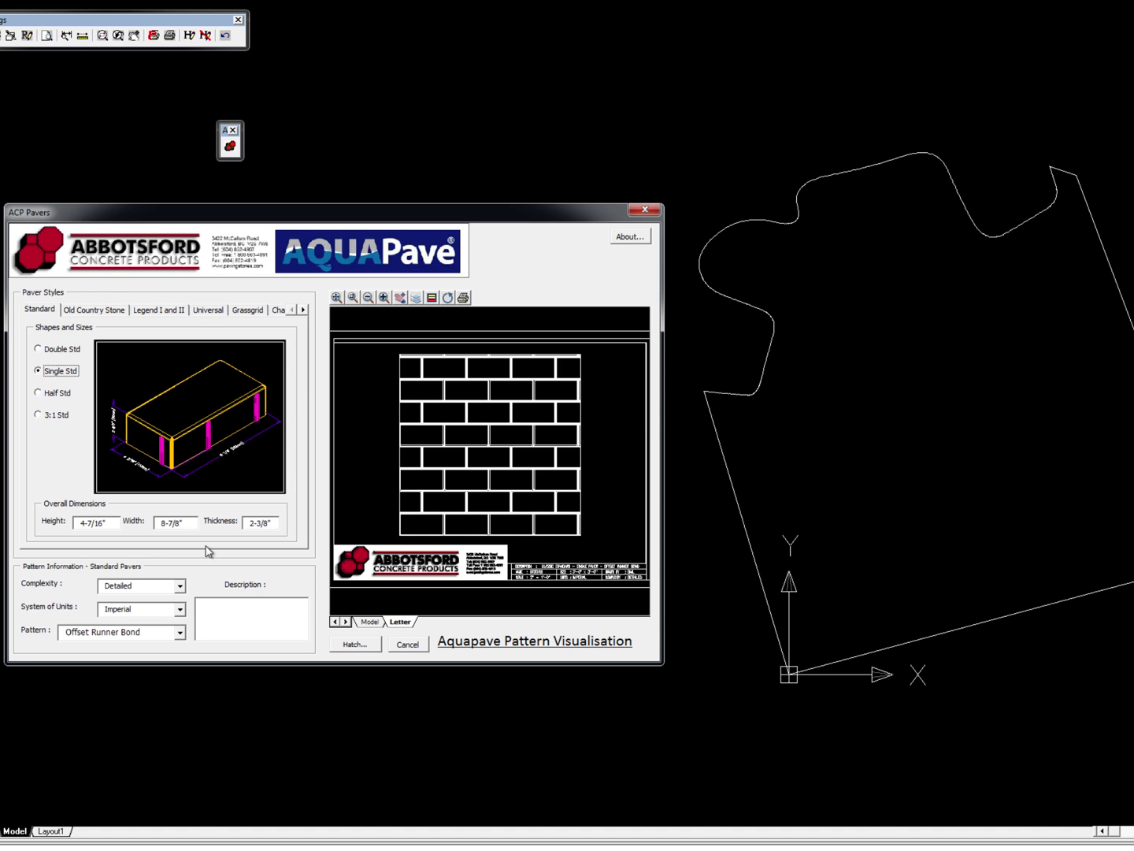
{"action": "left_click", "coordinate": [37, 392]}
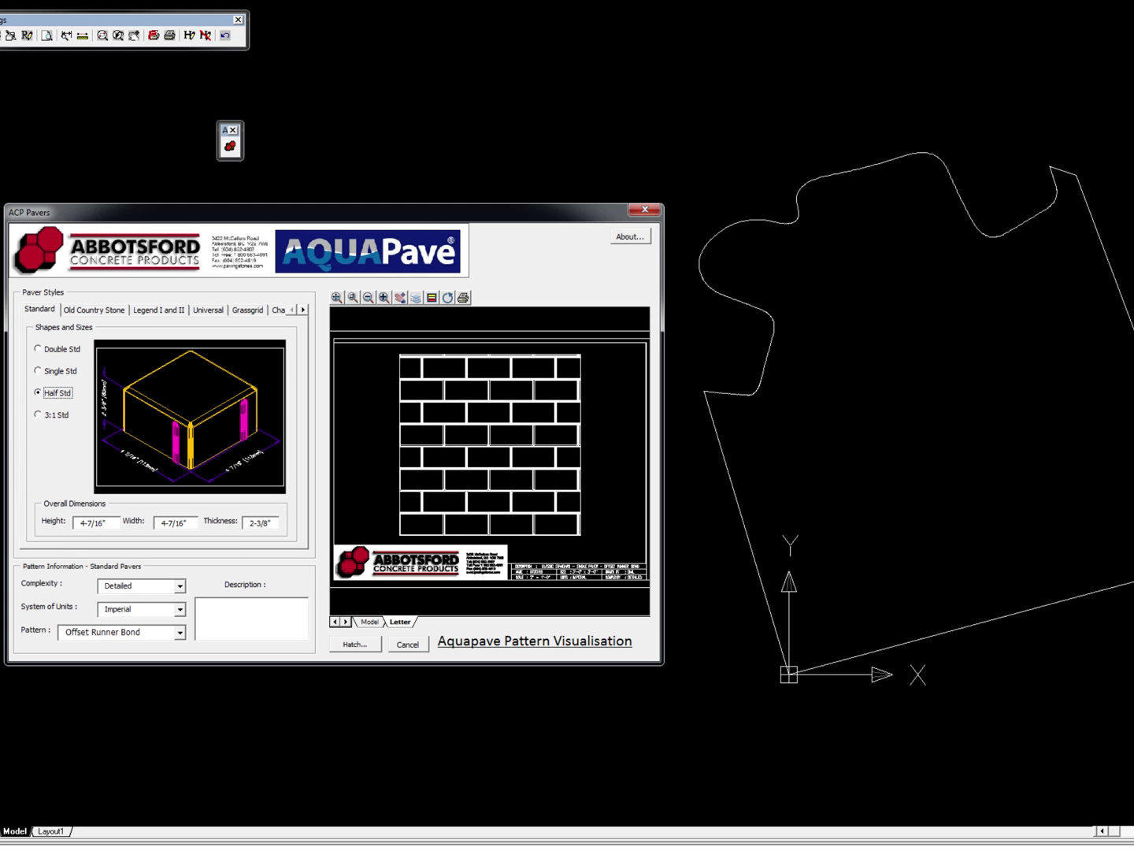
{"action": "left_click", "coordinate": [39, 414]}
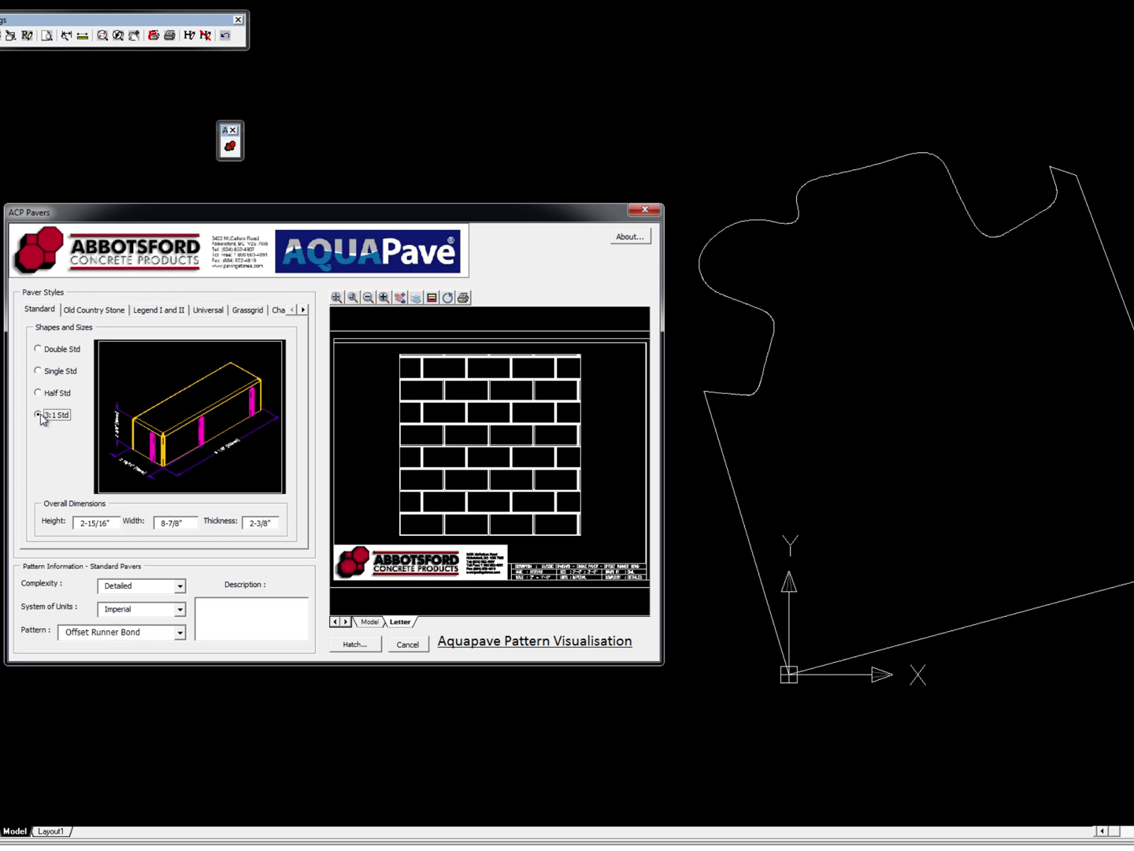
{"action": "left_click", "coordinate": [154, 520]}
- Show the Offset Runner Bond pattern on the Model preview, zoomed to extents
{"action": "left_click", "coordinate": [370, 622]}
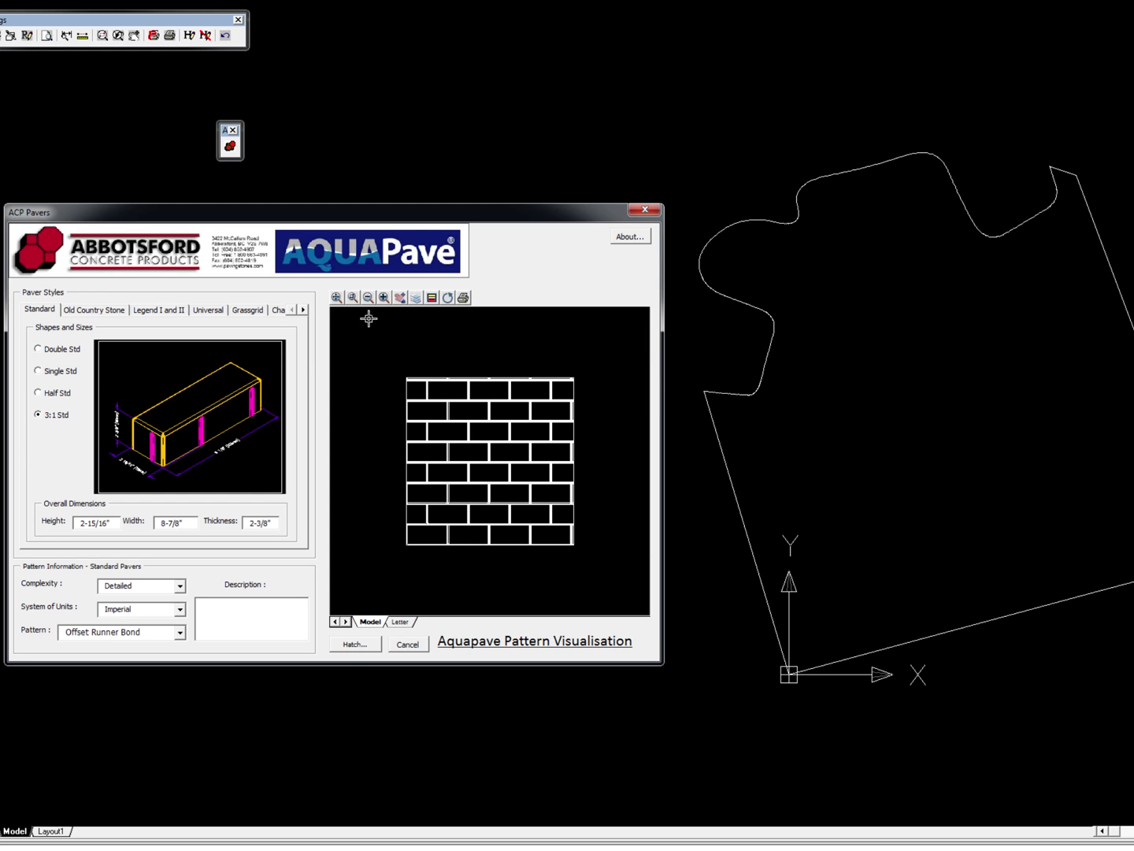
{"action": "left_click", "coordinate": [333, 298]}
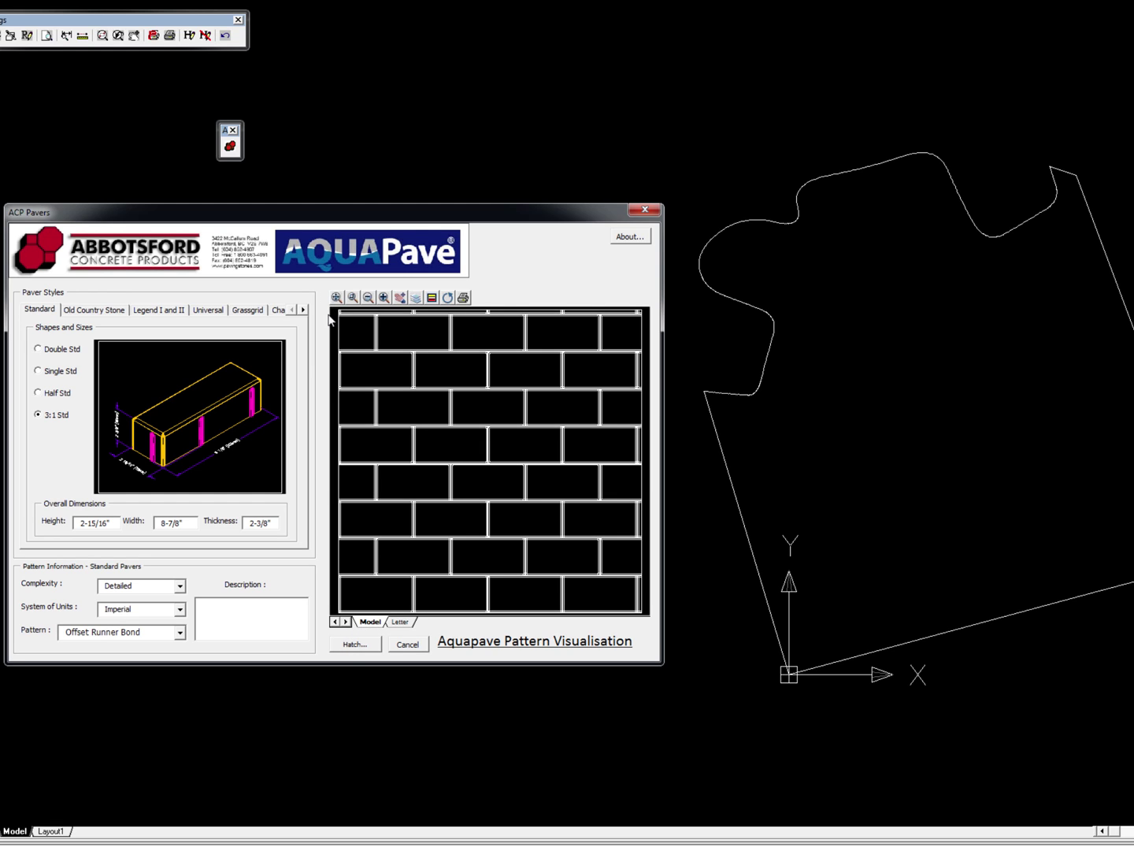
- Switch the paver pattern to 45 Degree Herringbone and view its Model preview zoomed to extents
{"action": "left_click", "coordinate": [180, 633]}
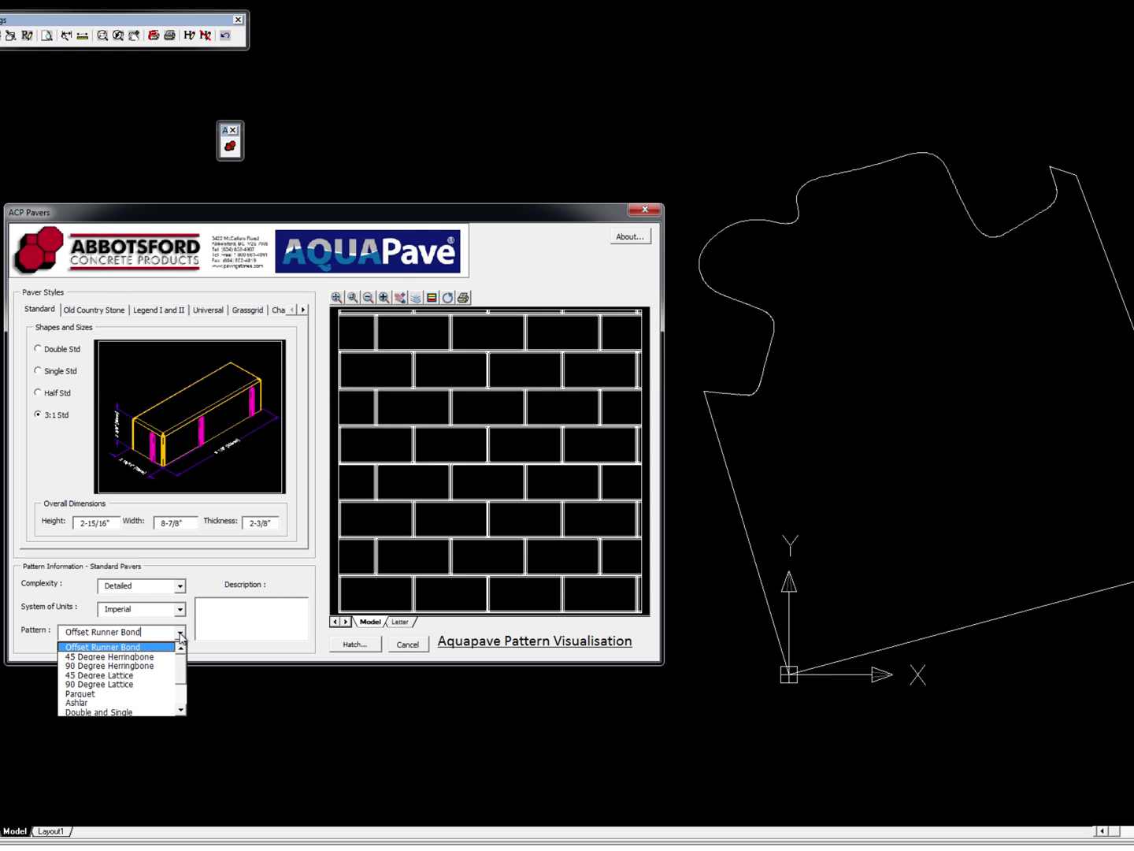
{"action": "scroll", "coordinate": [158, 709], "scroll_direction": "down", "scroll_amount": 2}
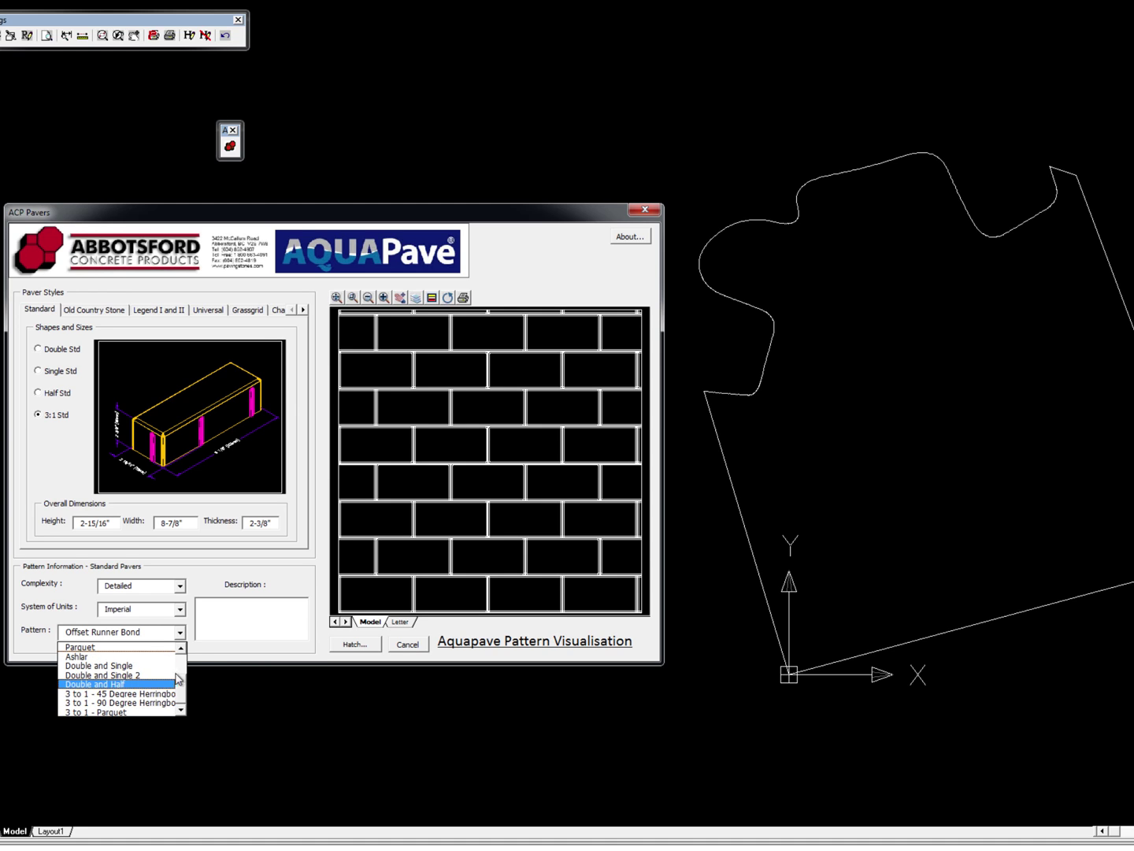
{"action": "scroll", "coordinate": [182, 669], "scroll_direction": "up", "scroll_amount": 2}
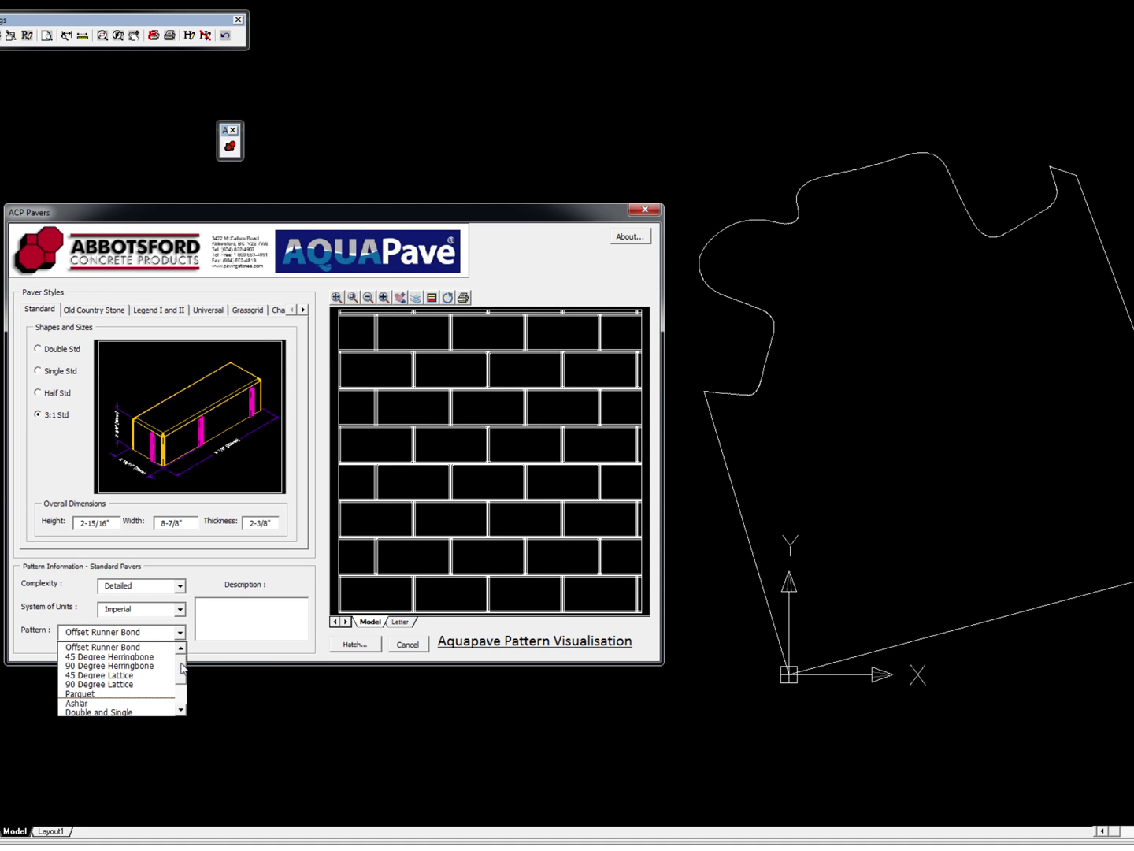
{"action": "left_click", "coordinate": [81, 440]}
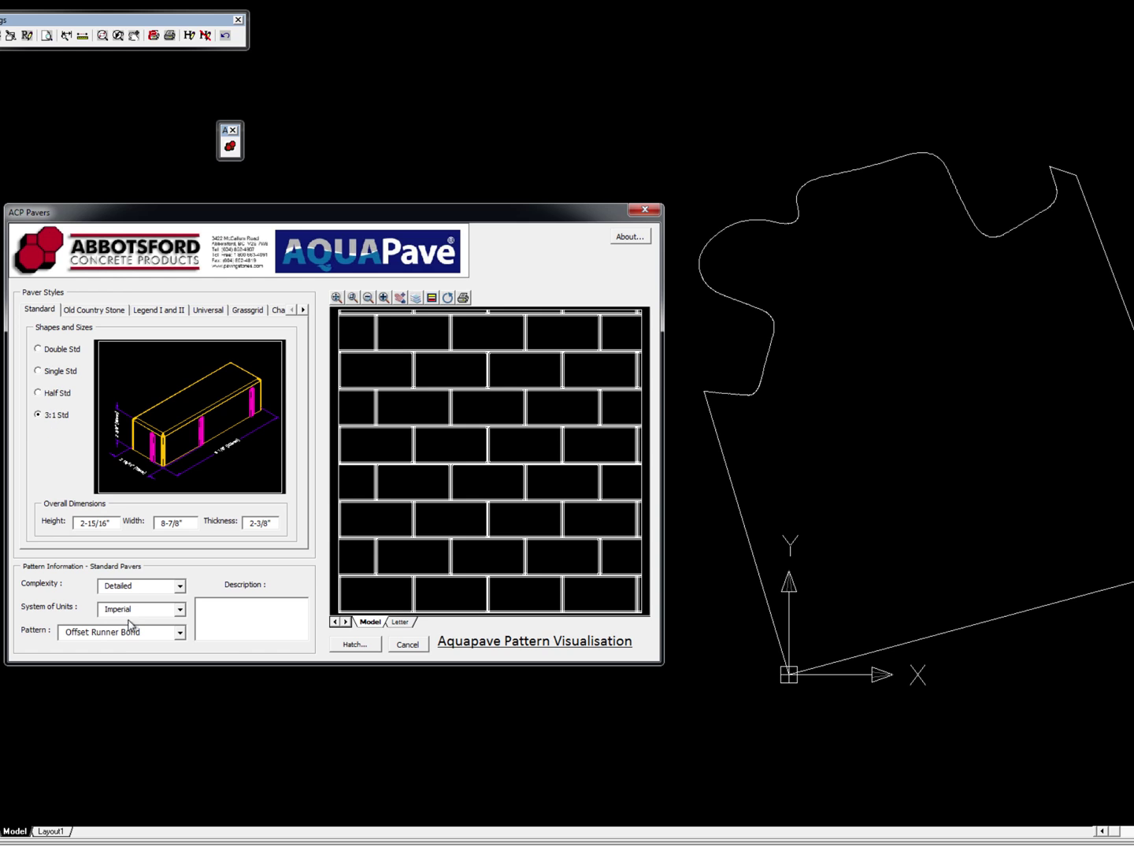
{"action": "left_click", "coordinate": [178, 633]}
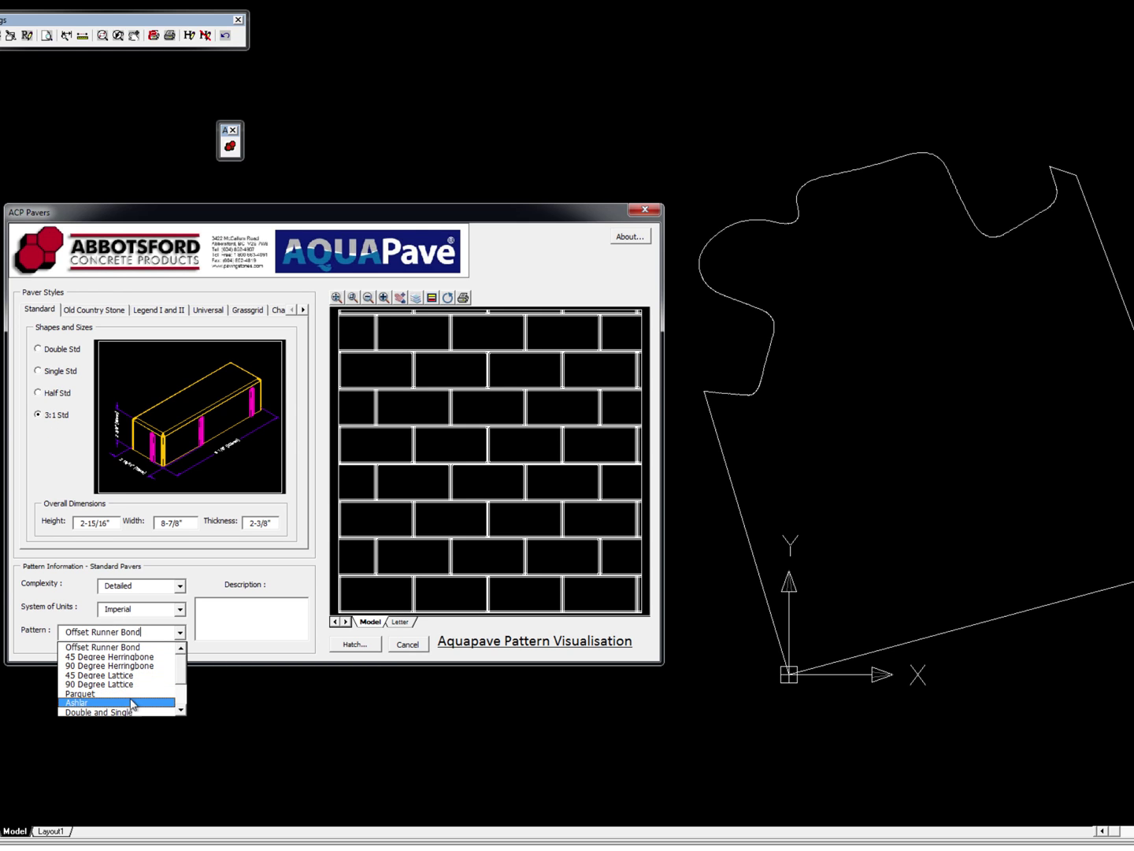
{"action": "left_click", "coordinate": [116, 657]}
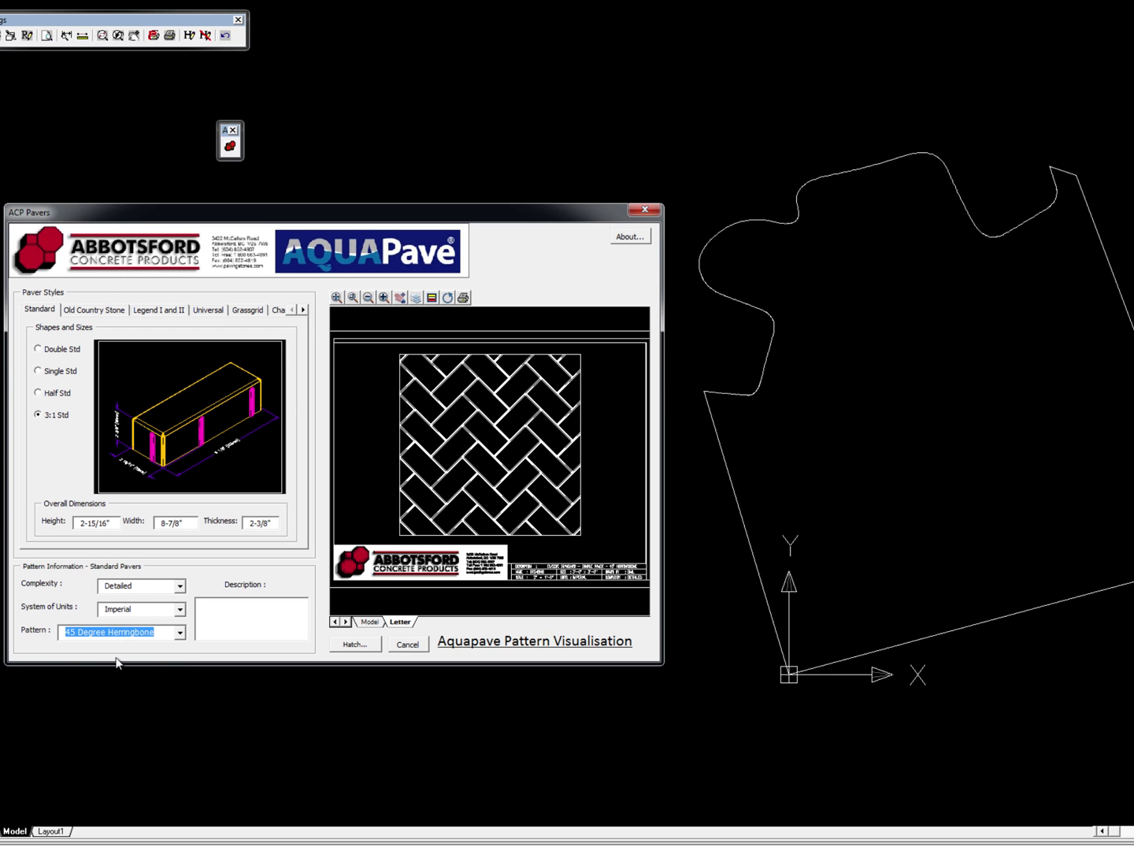
{"action": "left_click", "coordinate": [370, 622]}
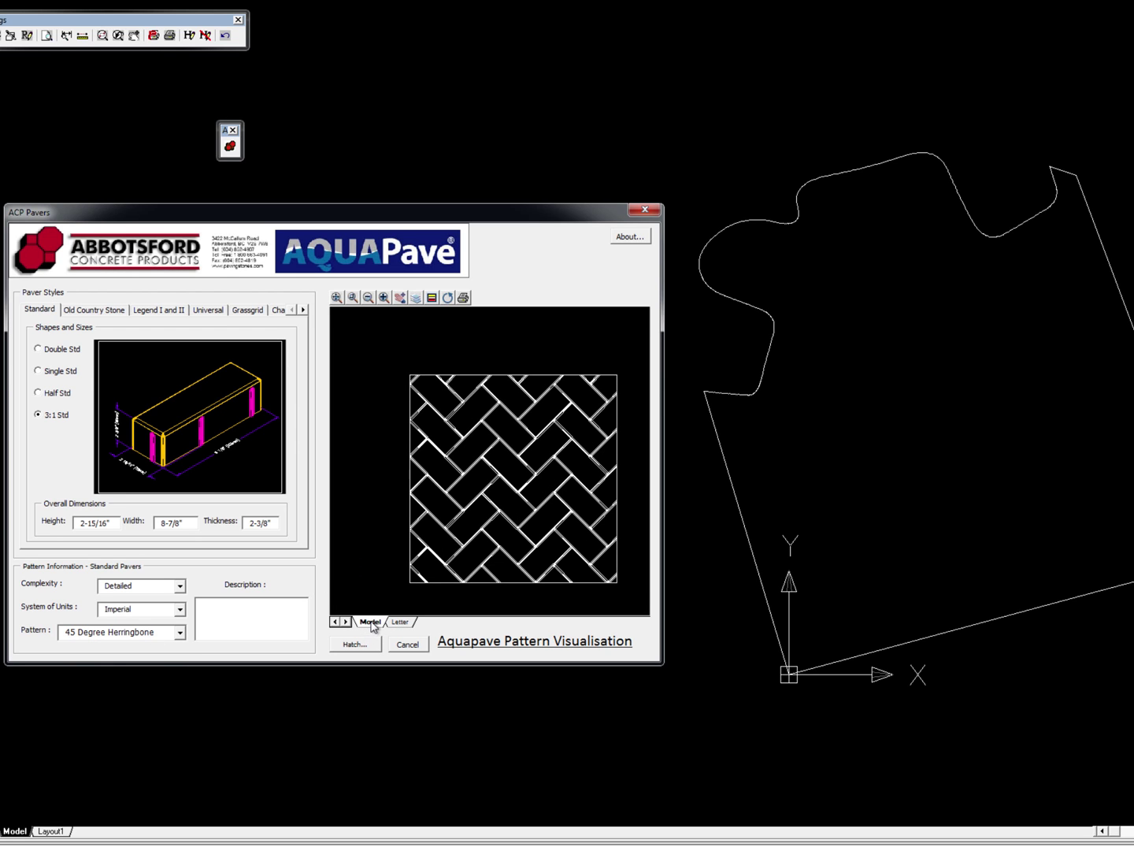
{"action": "left_click", "coordinate": [337, 297]}
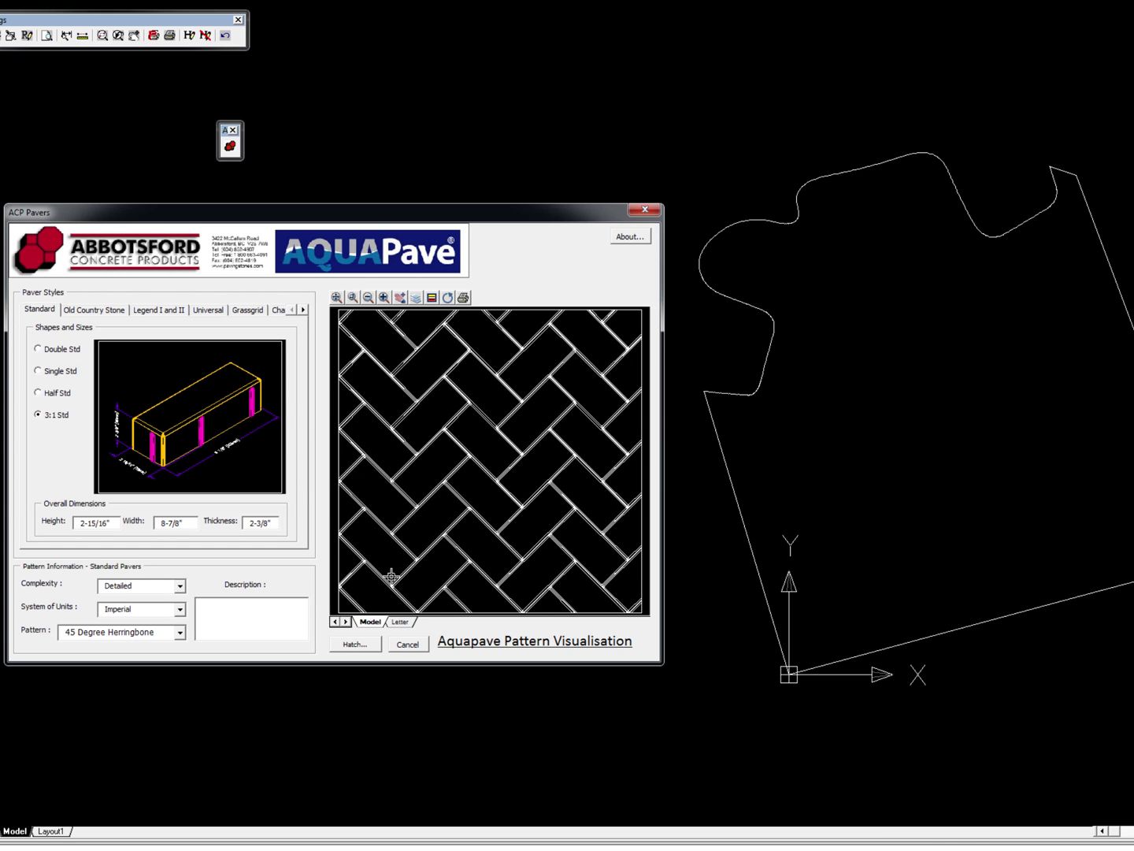
- Set the herringbone pattern's Complexity to Lite
{"action": "left_click", "coordinate": [180, 587]}
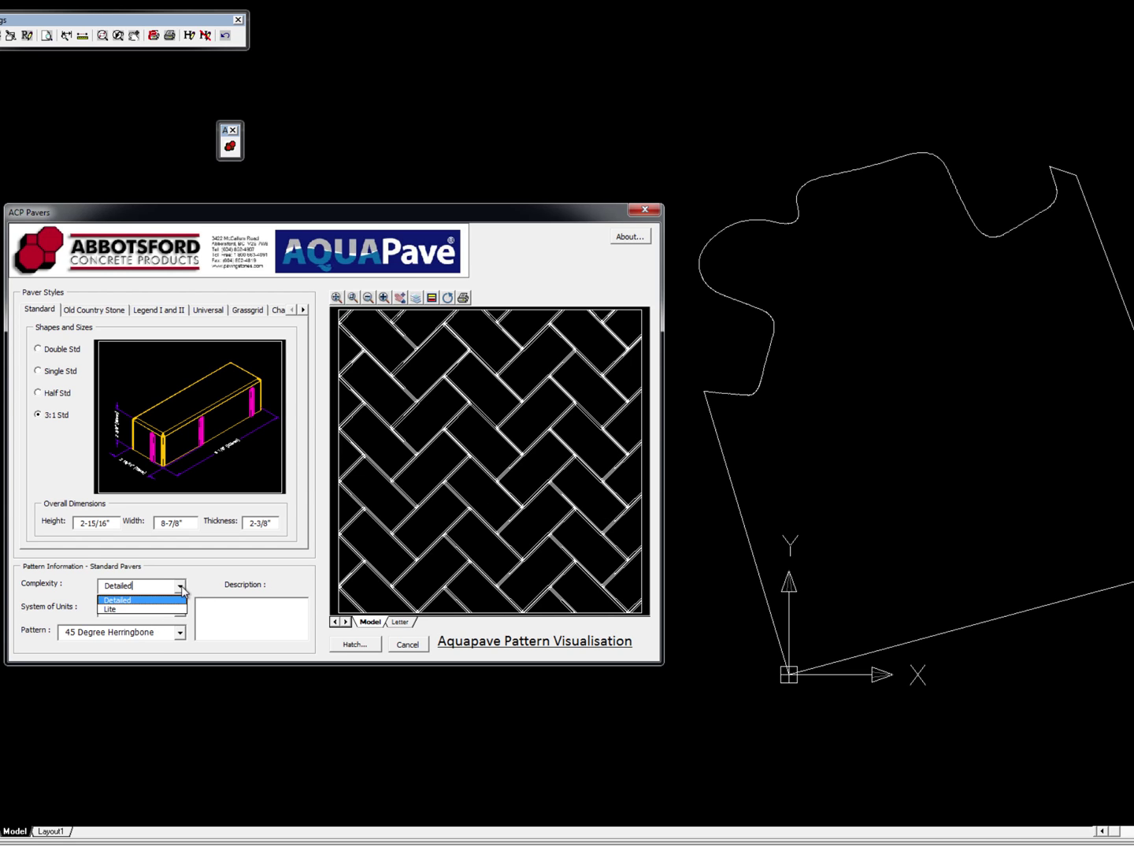
{"action": "left_click", "coordinate": [152, 609]}
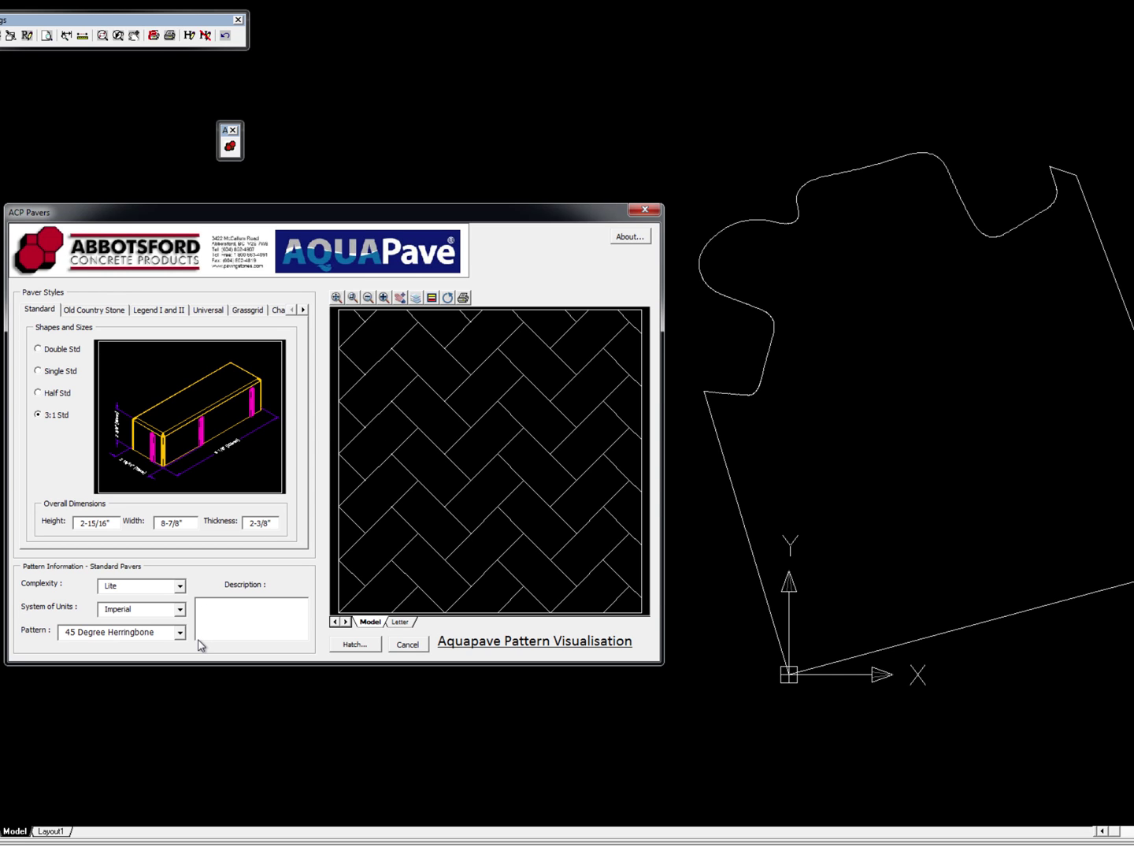
- Try Old Country Stone Types 2 and 3, then pick Legend II with the Legend Classic 45 Degree pattern
{"action": "left_click", "coordinate": [89, 312]}
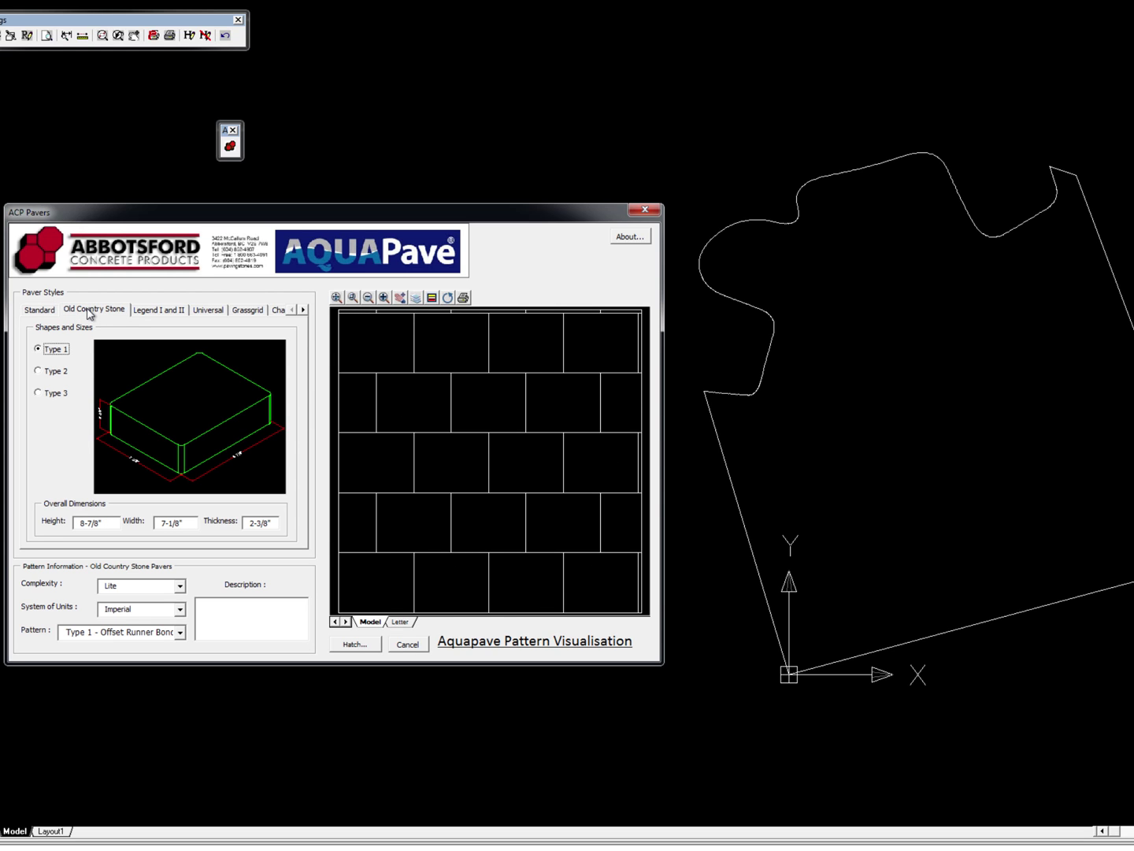
{"action": "left_click", "coordinate": [45, 372]}
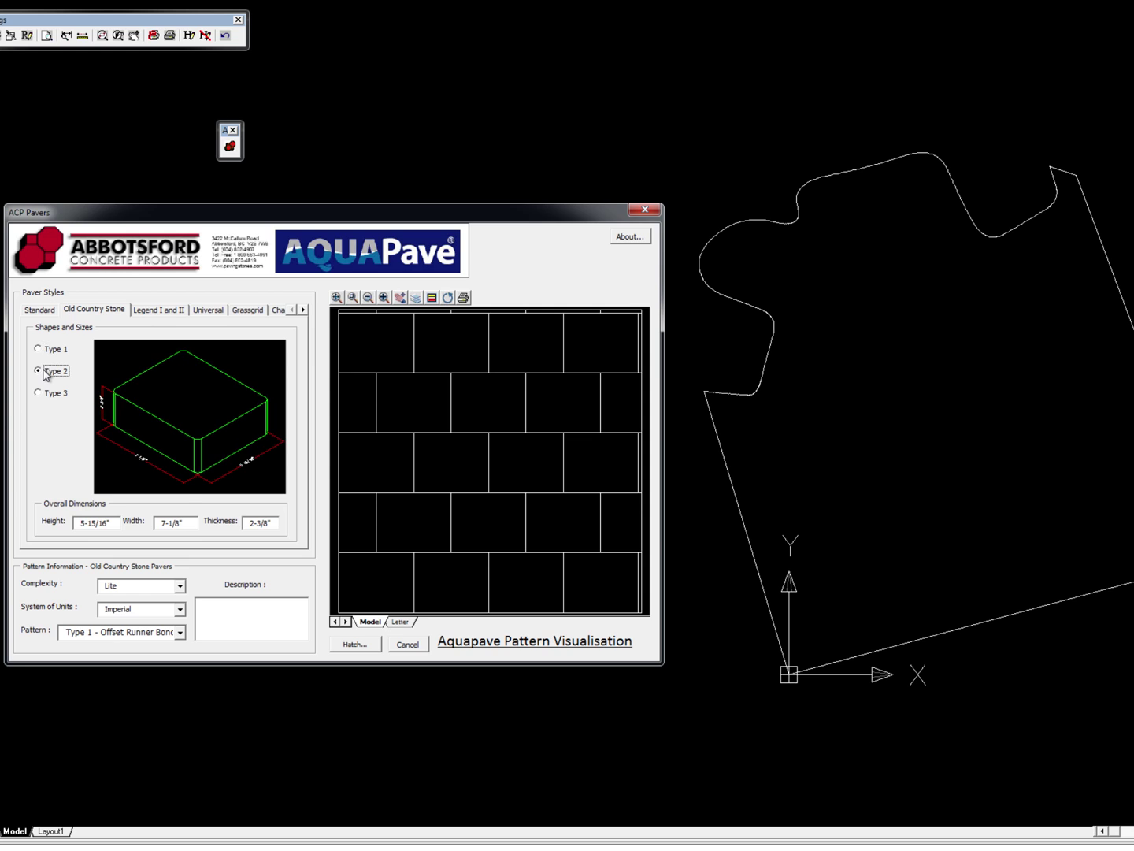
{"action": "left_click", "coordinate": [39, 394]}
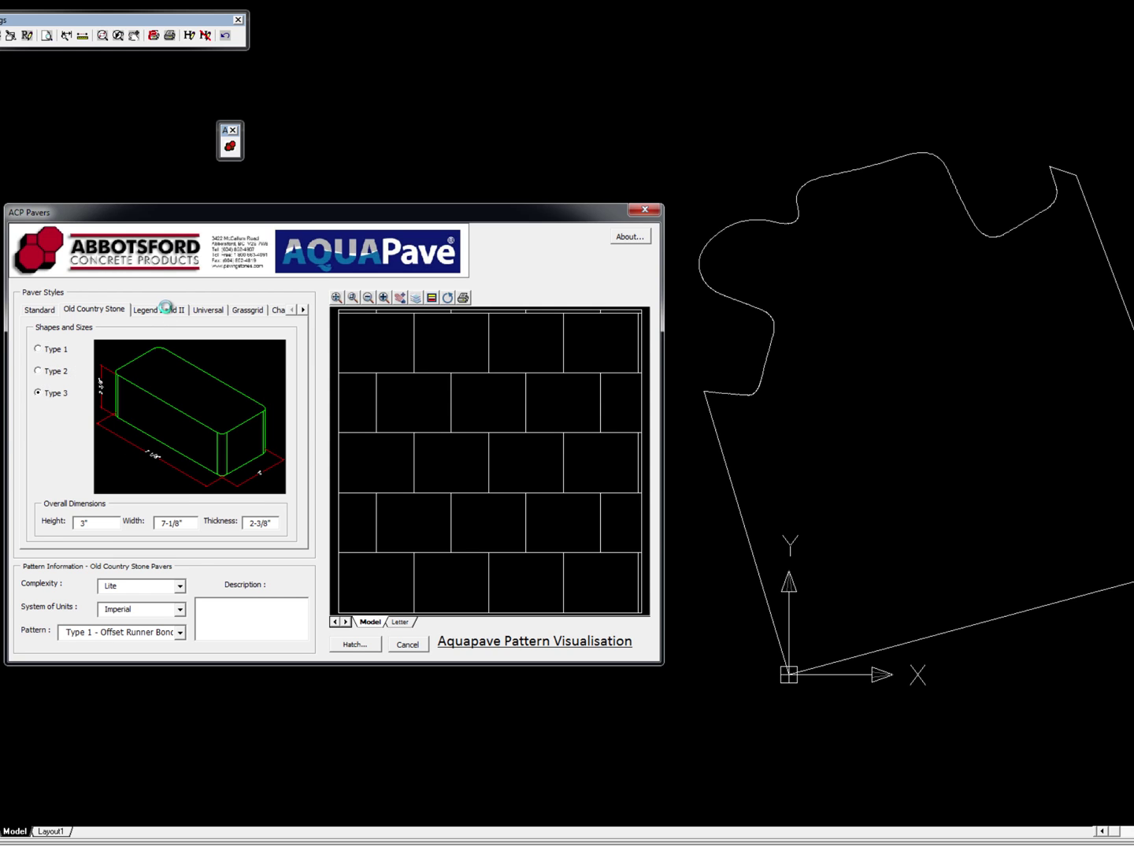
{"action": "left_click", "coordinate": [167, 309]}
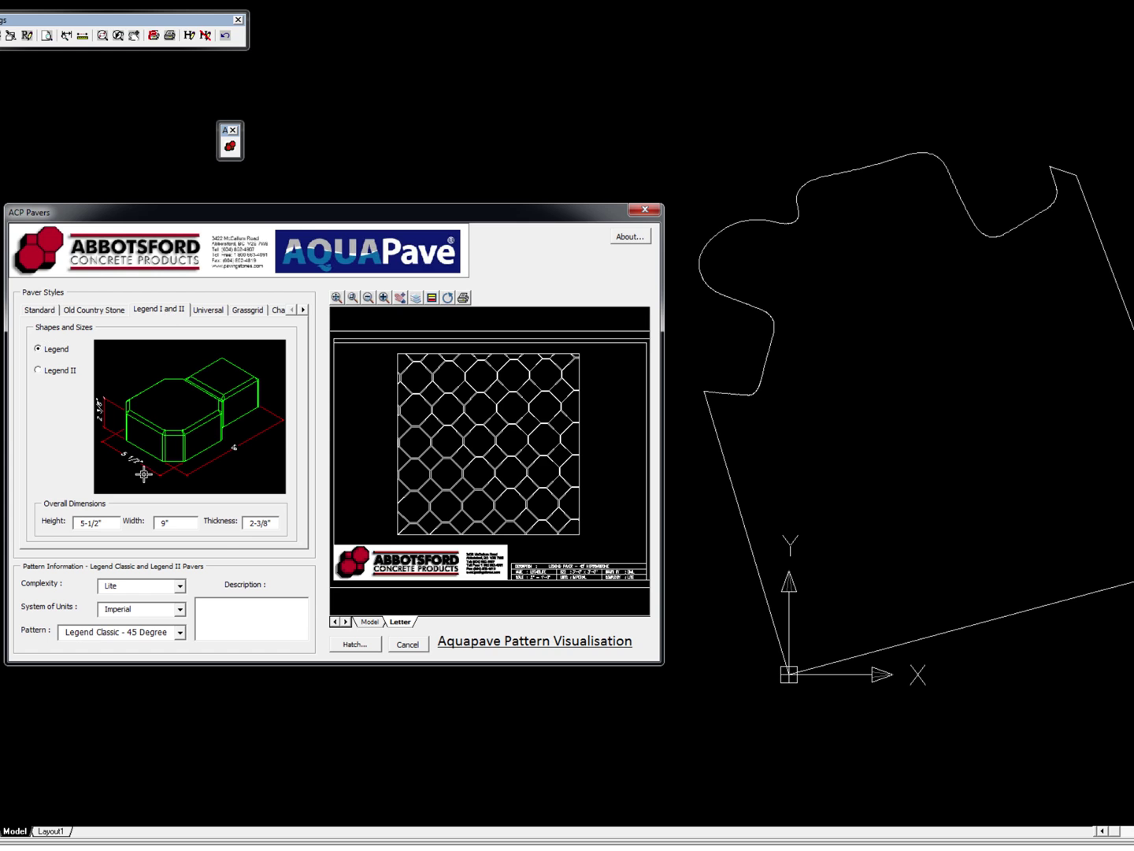
{"action": "left_click", "coordinate": [370, 622]}
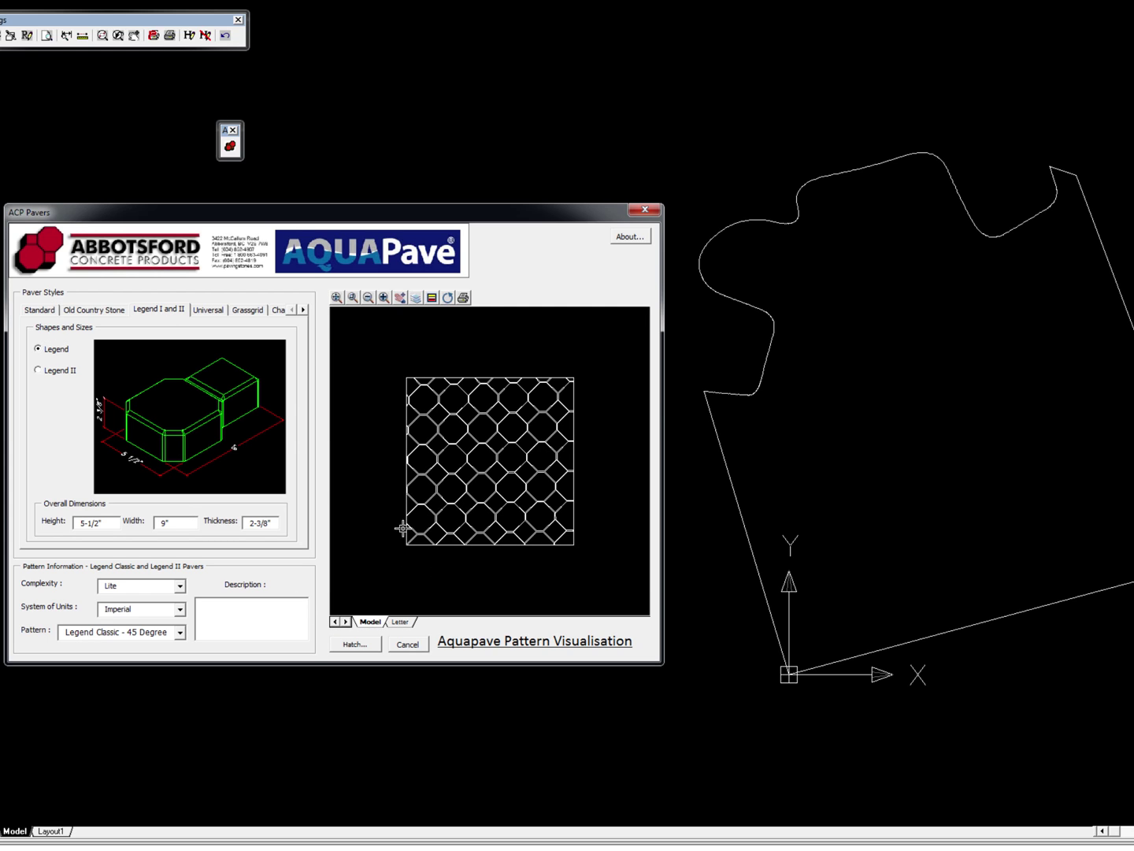
{"action": "left_click", "coordinate": [337, 298]}
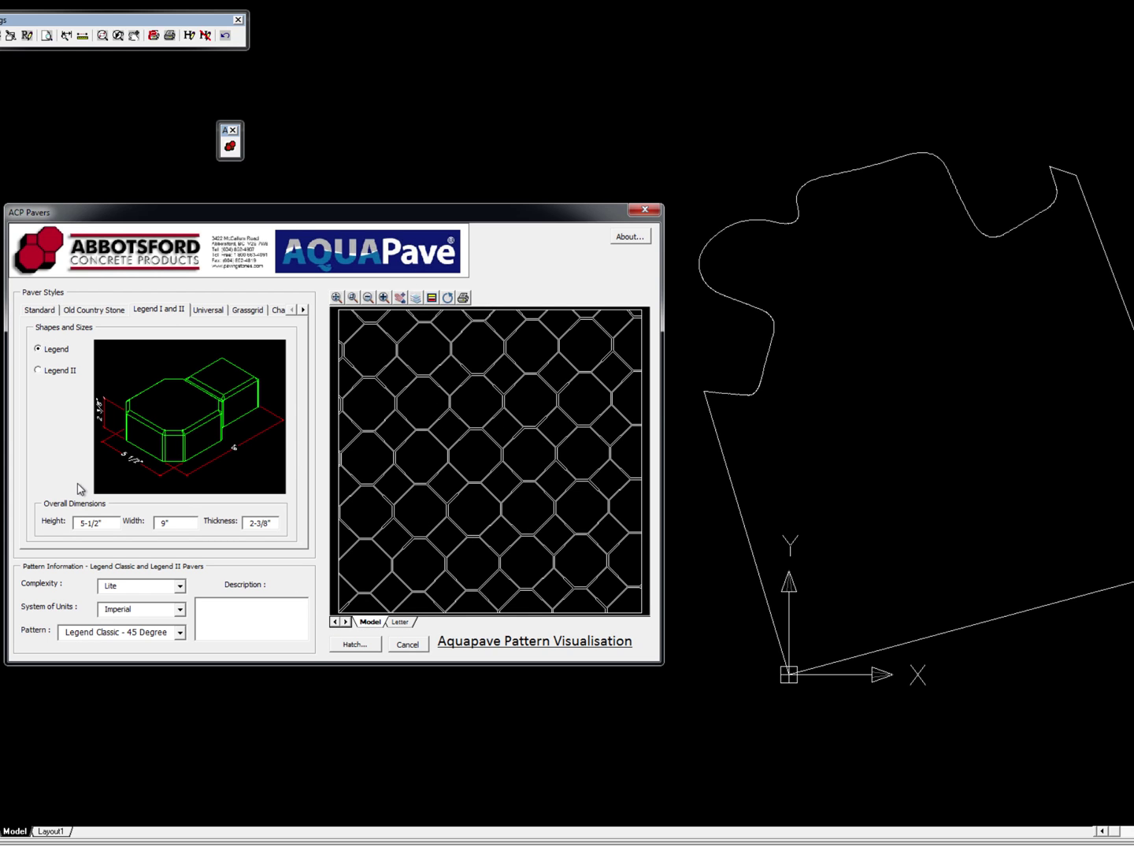
{"action": "left_click", "coordinate": [37, 370]}
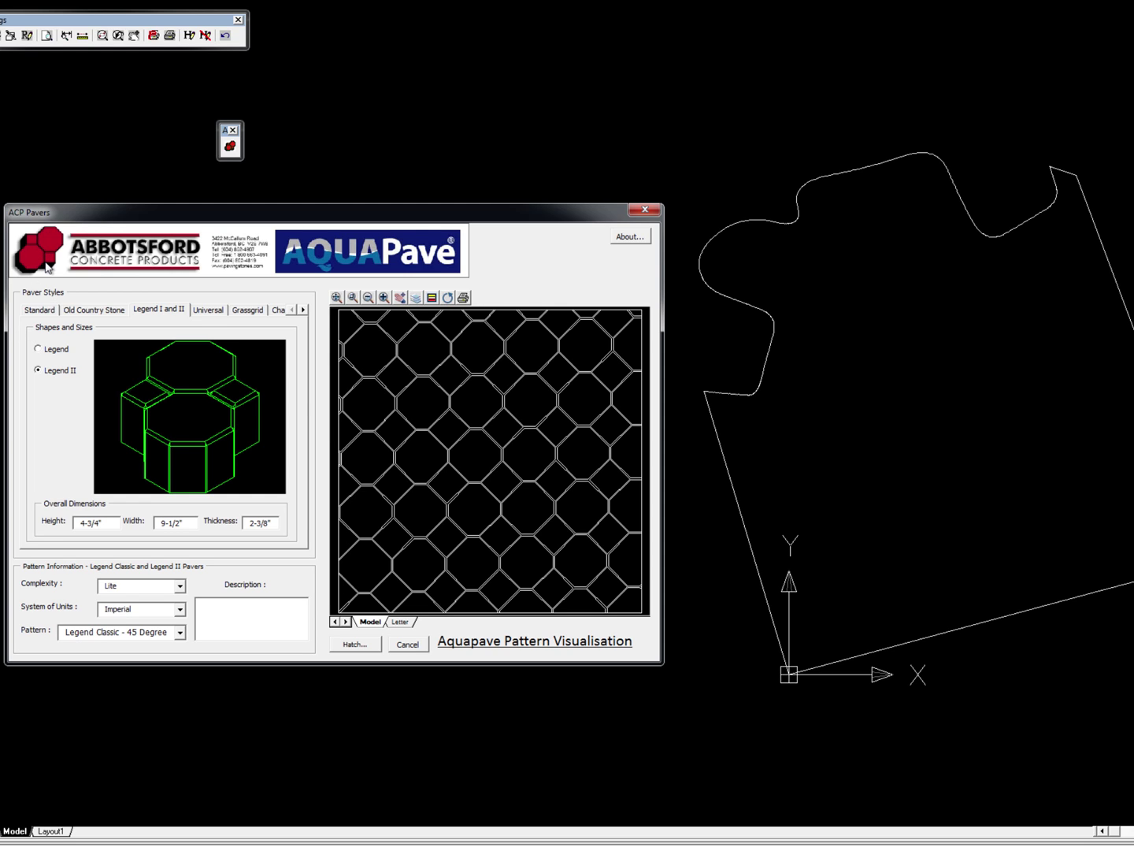
- Choose the Universal paver, compare 45 and 90 Degree Herringbone, and settle on Parquet
{"action": "left_click", "coordinate": [207, 311]}
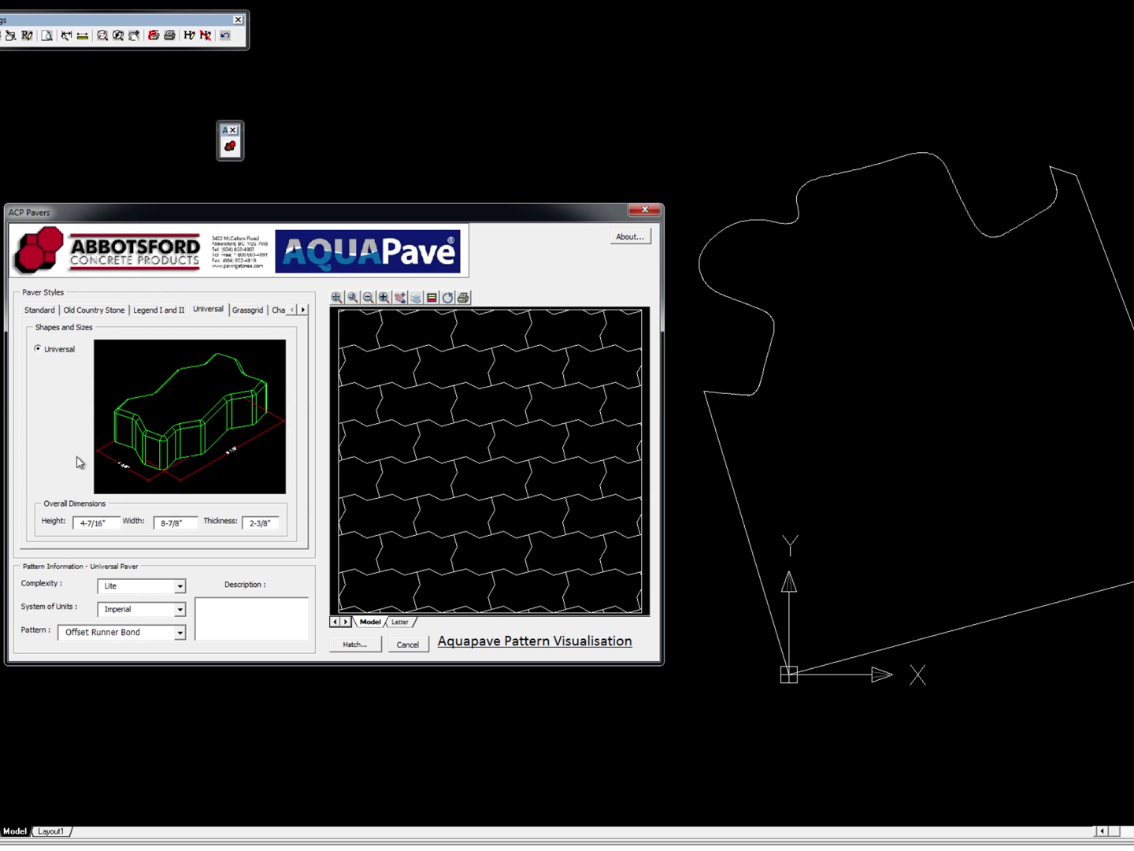
{"action": "left_click", "coordinate": [181, 633]}
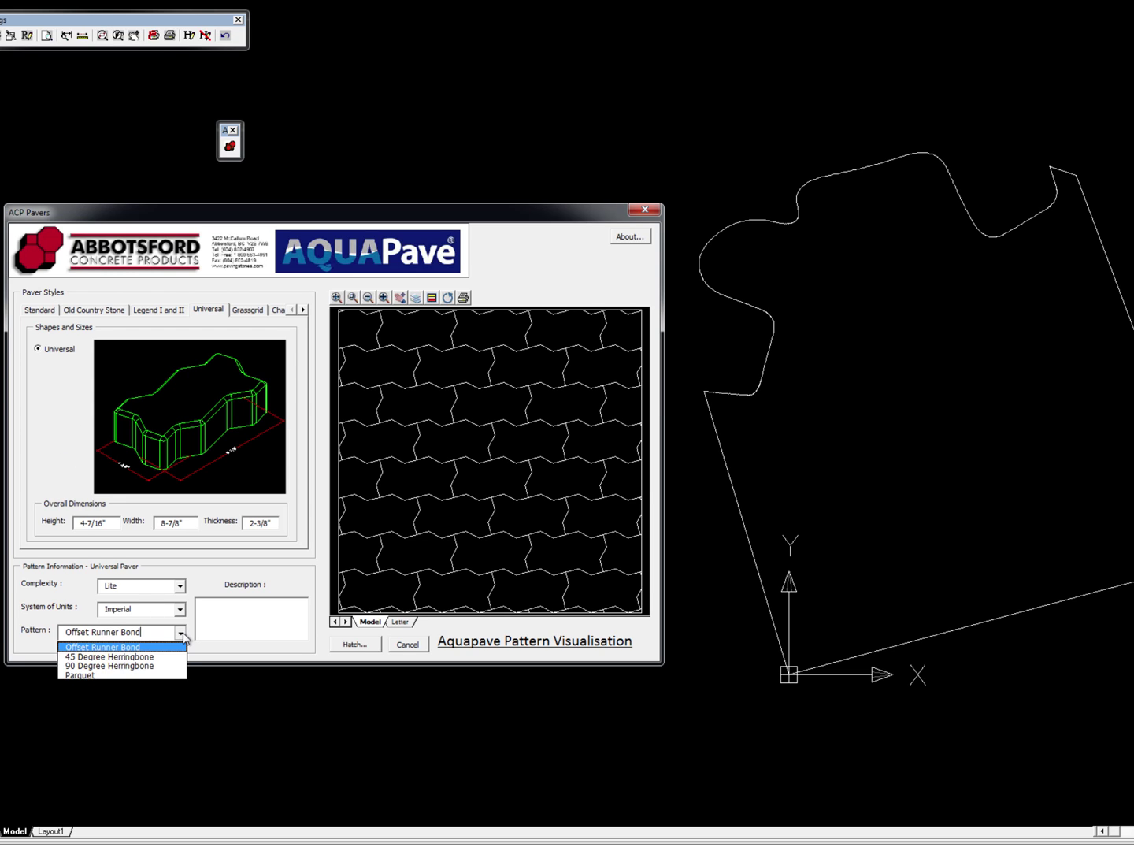
{"action": "left_click", "coordinate": [122, 657]}
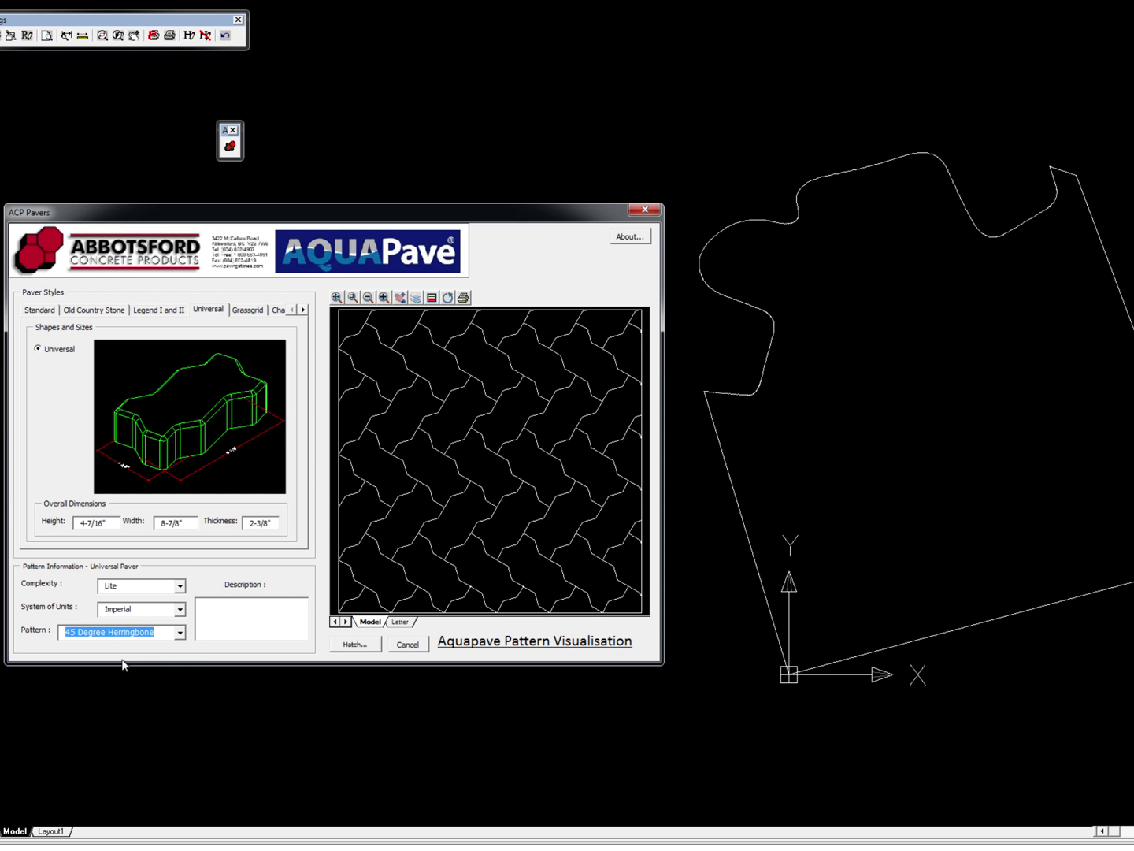
{"action": "left_click", "coordinate": [181, 632]}
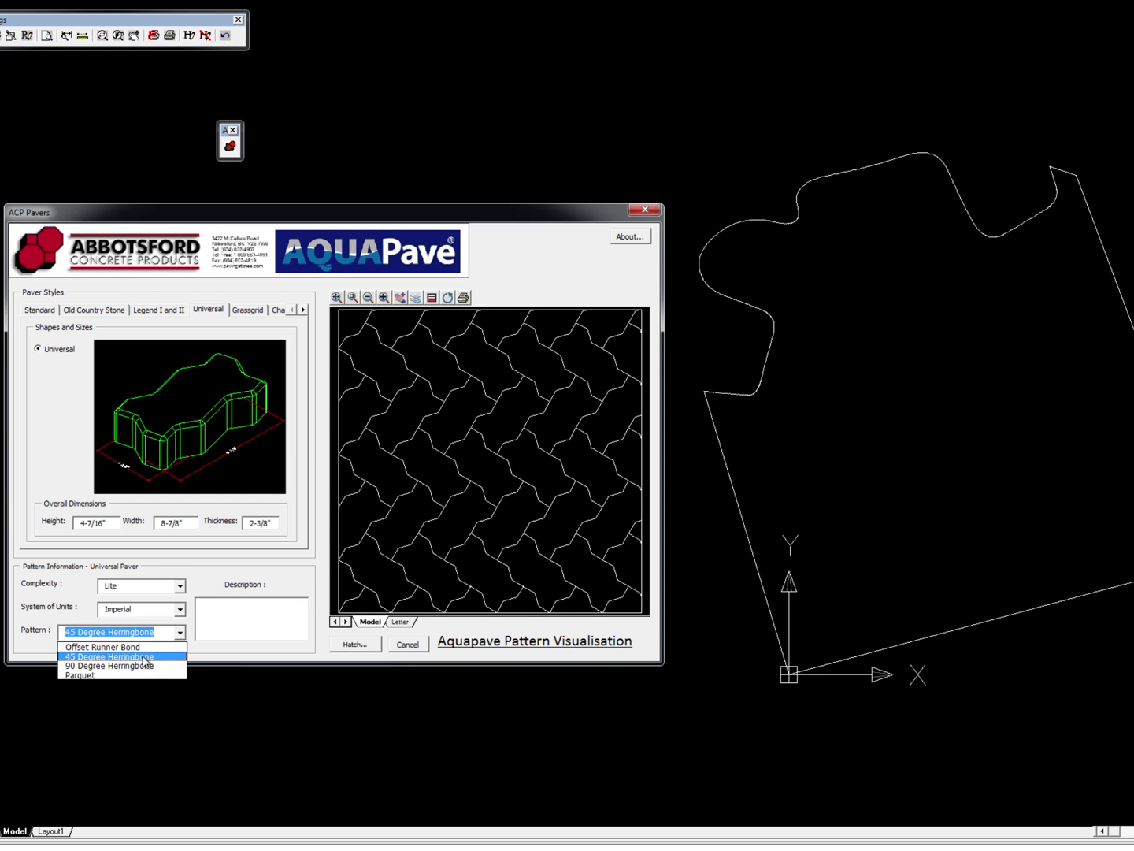
{"action": "left_click", "coordinate": [122, 671]}
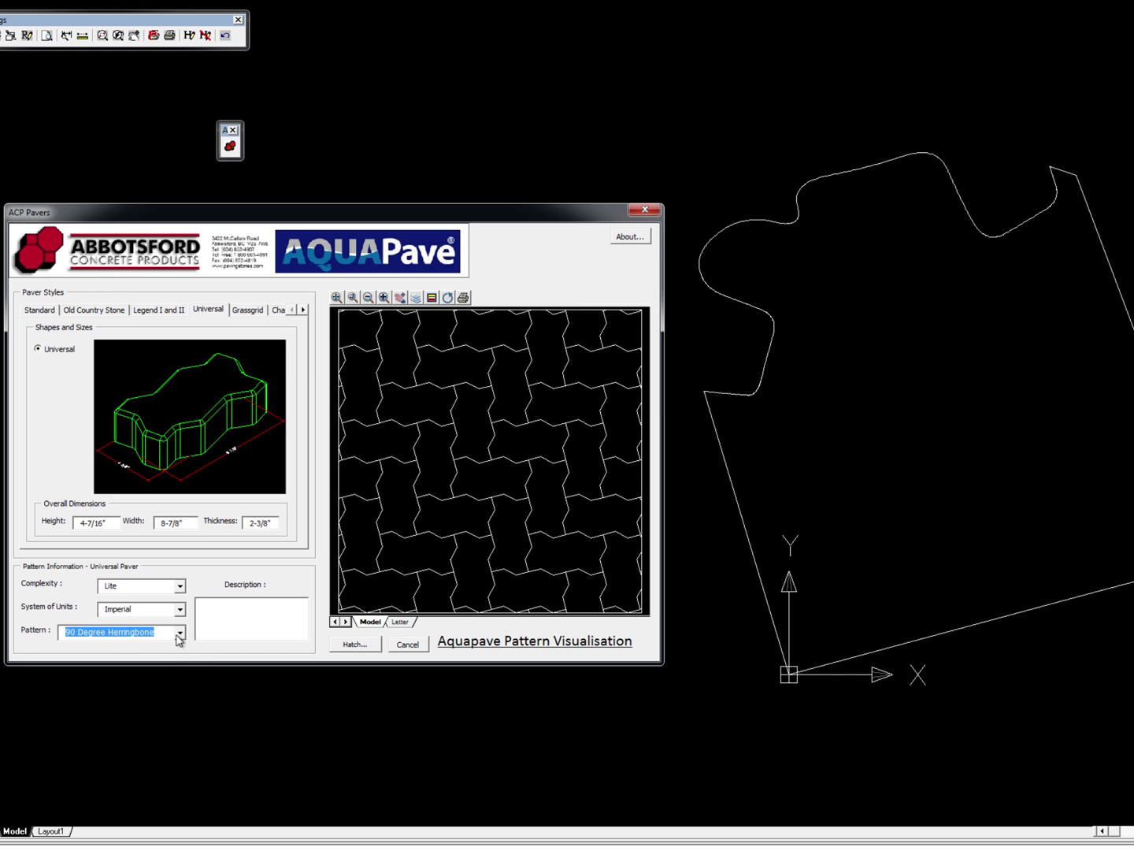
{"action": "left_click", "coordinate": [180, 633]}
{"action": "left_click", "coordinate": [103, 675]}
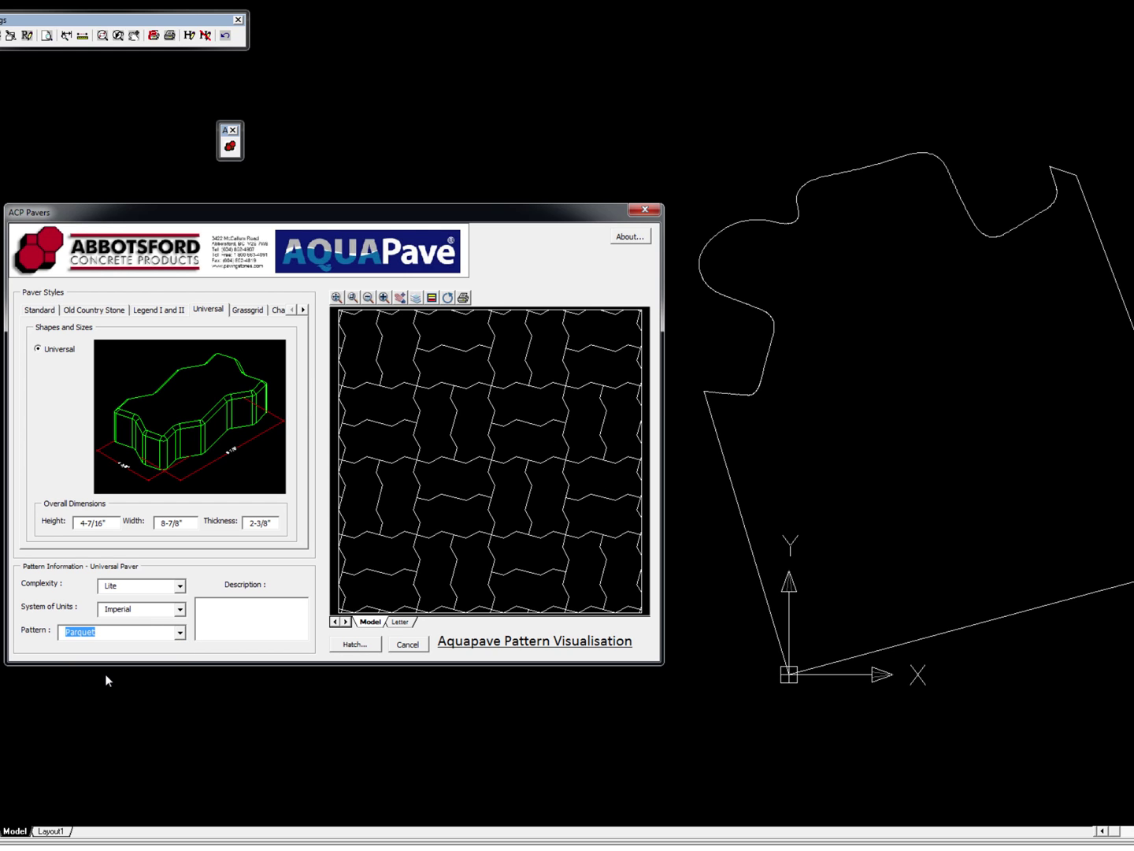
{"action": "left_click", "coordinate": [410, 587]}
- Pick inside the site outline as the hatch boundary and preview the Universal parquet fill
{"action": "left_click", "coordinate": [355, 644]}
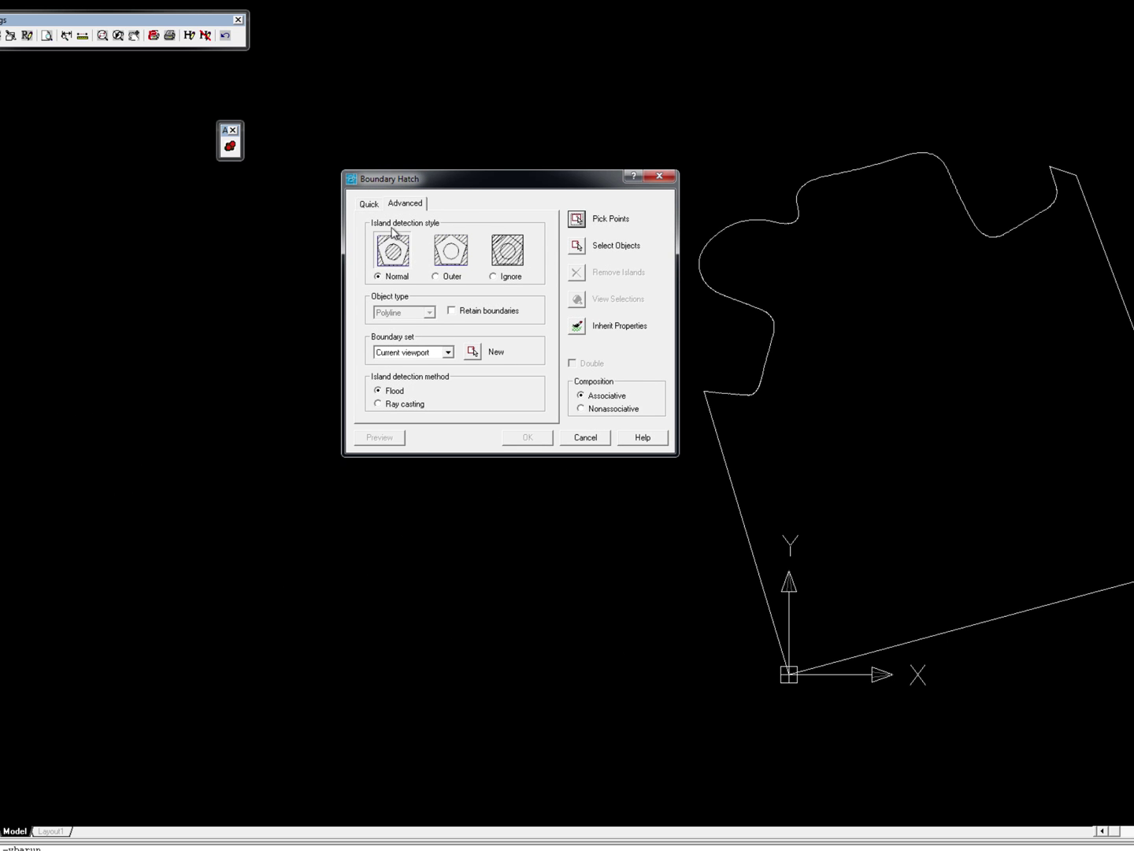
{"action": "left_click", "coordinate": [577, 229]}
{"action": "left_click", "coordinate": [900, 426]}
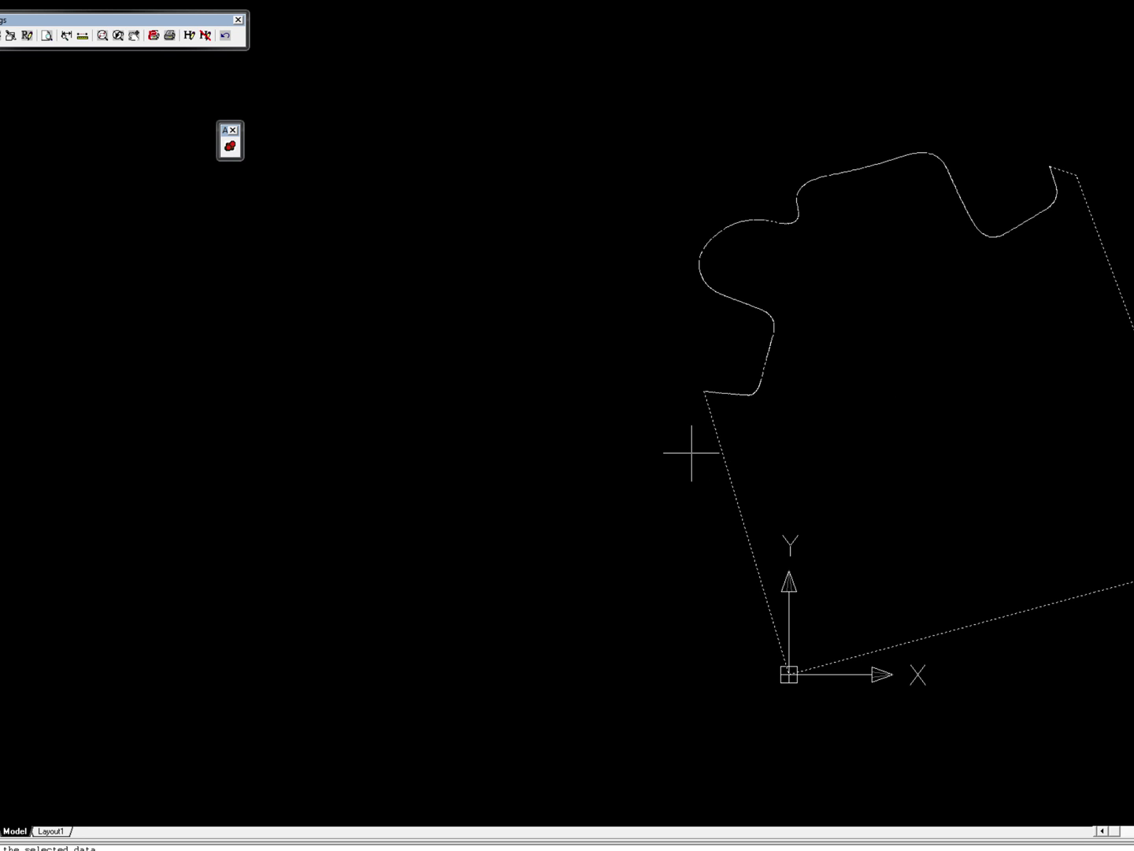
{"action": "key", "text": "Return"}
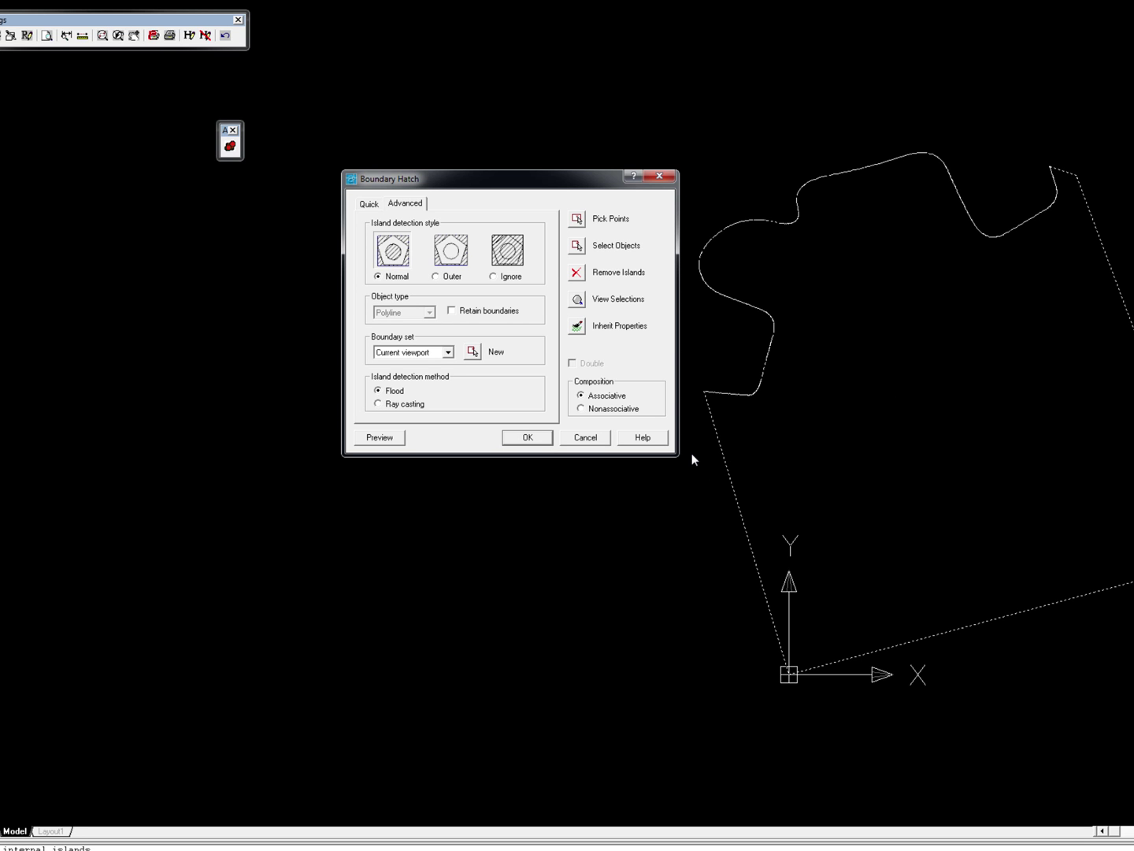
{"action": "left_click", "coordinate": [382, 439]}
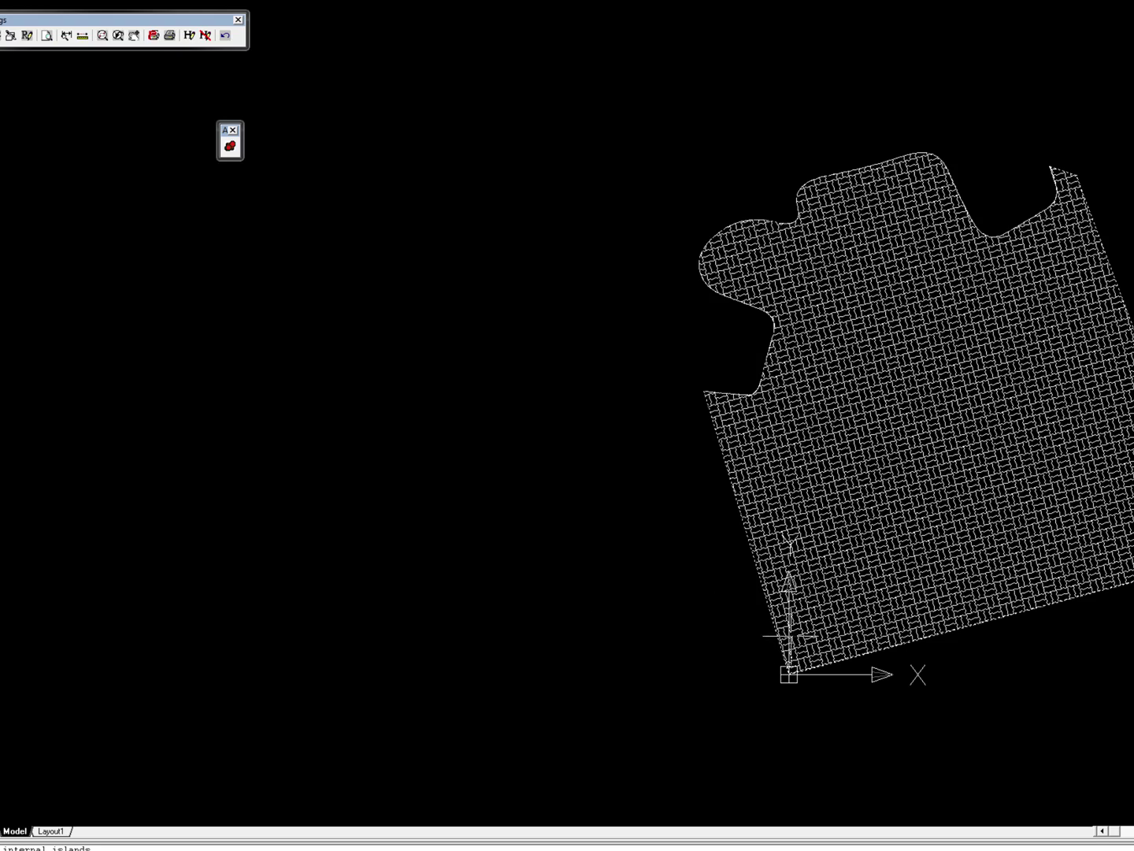
{"action": "scroll", "coordinate": [834, 636], "scroll_direction": "up", "scroll_amount": 3}
{"action": "scroll", "coordinate": [738, 753], "scroll_direction": "up", "scroll_amount": 2}
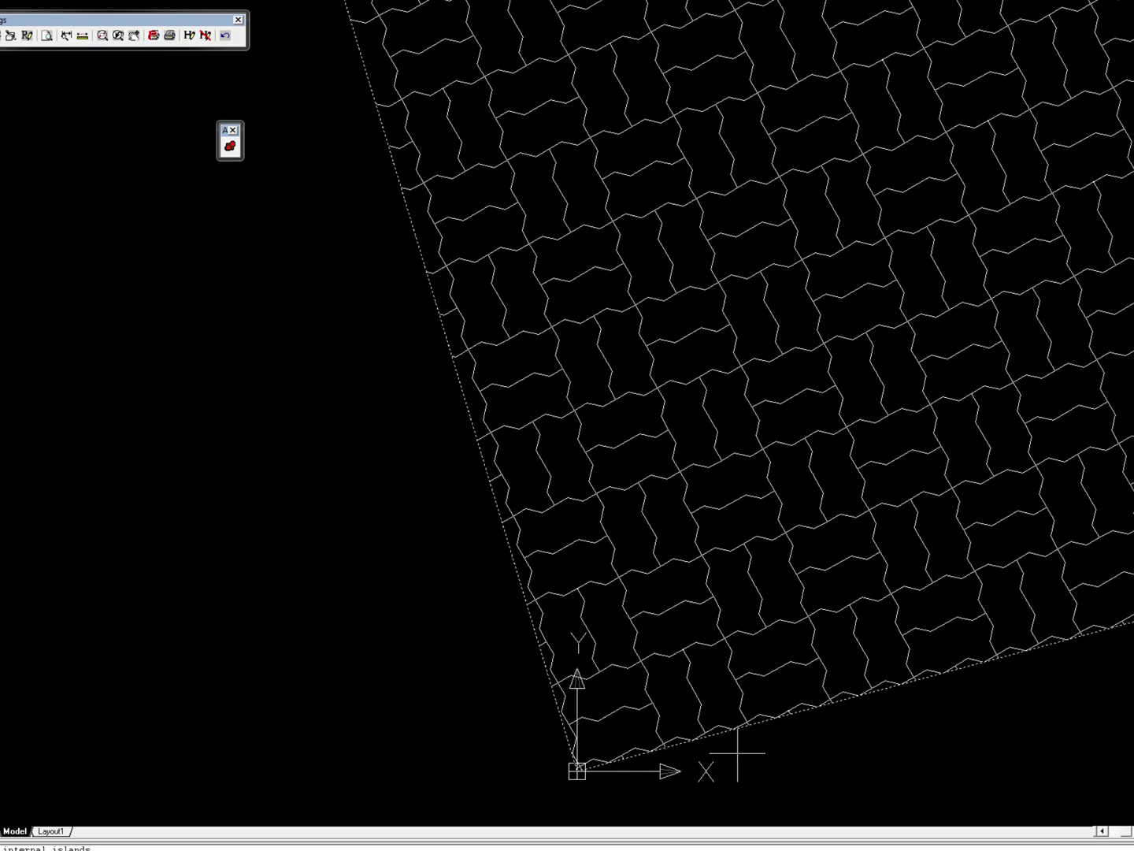
{"action": "scroll", "coordinate": [709, 748], "scroll_direction": "up", "scroll_amount": 3}
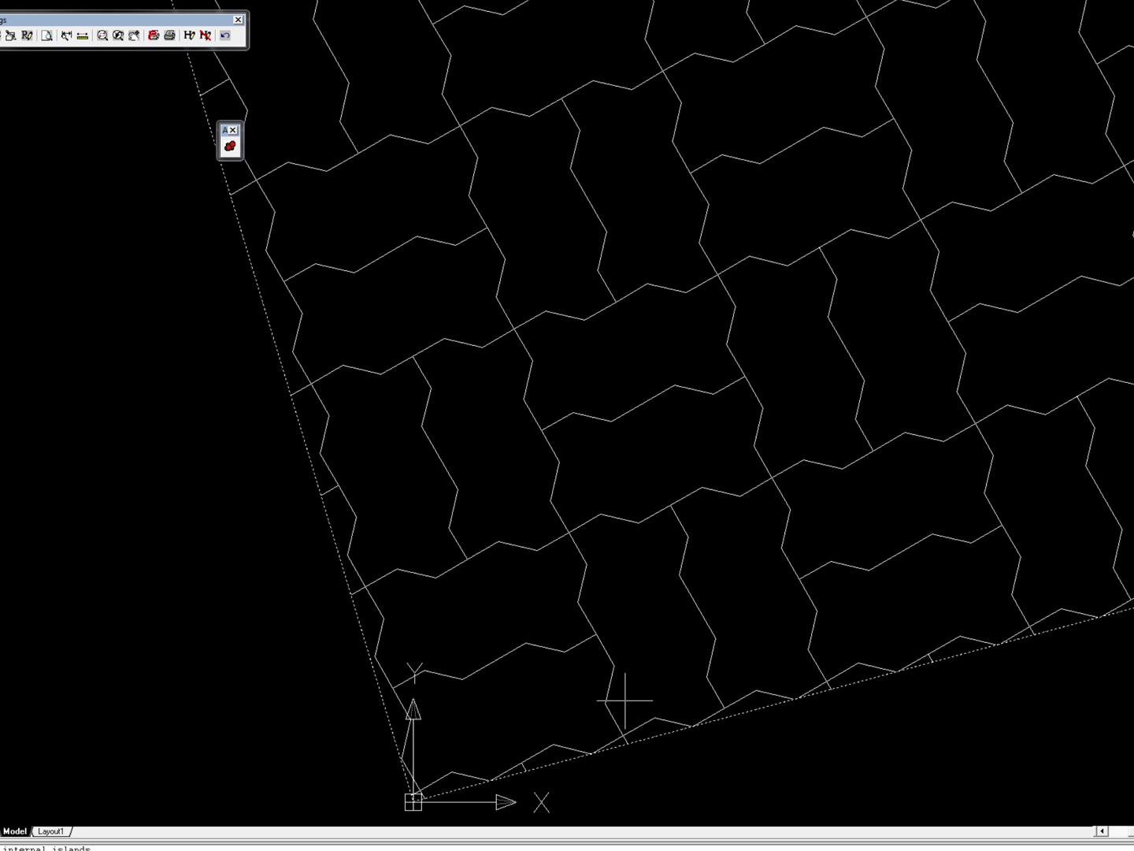
{"action": "key", "text": "Return"}
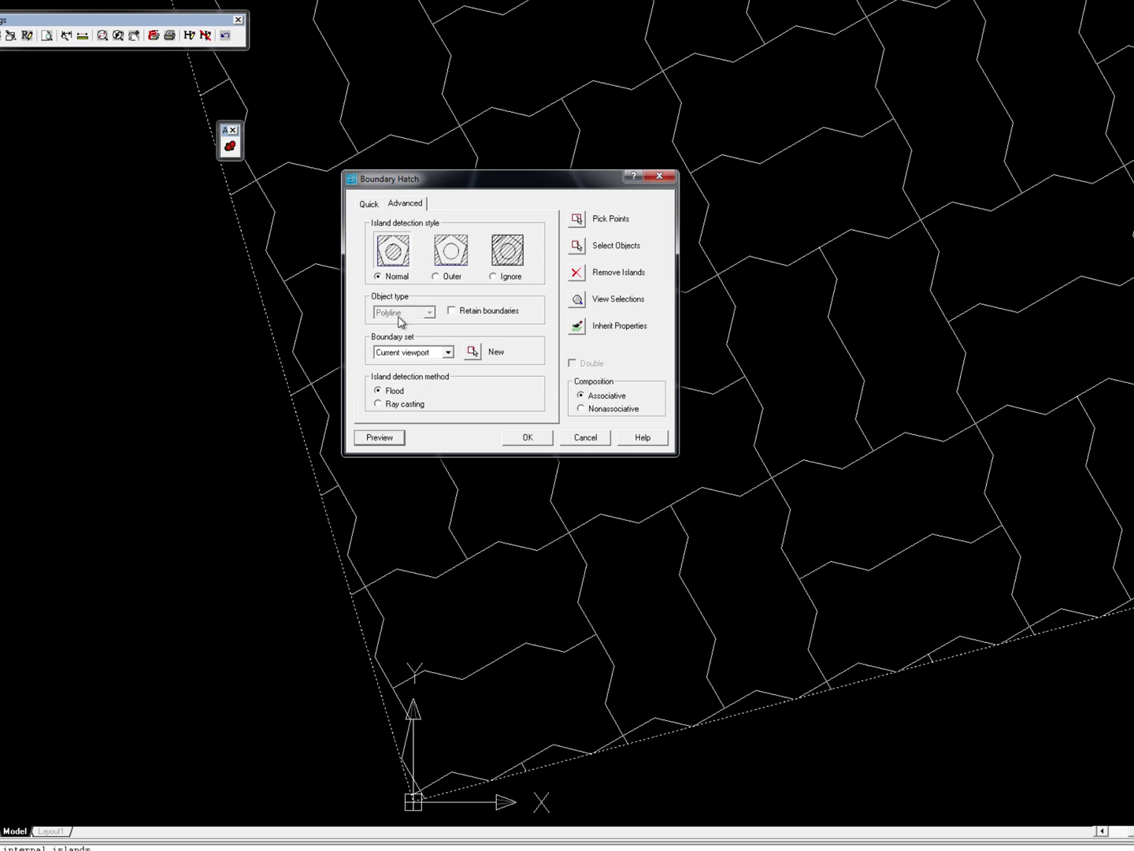
- On the Quick tab, select the LEG45LITE pattern, keeping angle 15.0 and scale 1.0000
{"action": "left_click", "coordinate": [366, 205]}
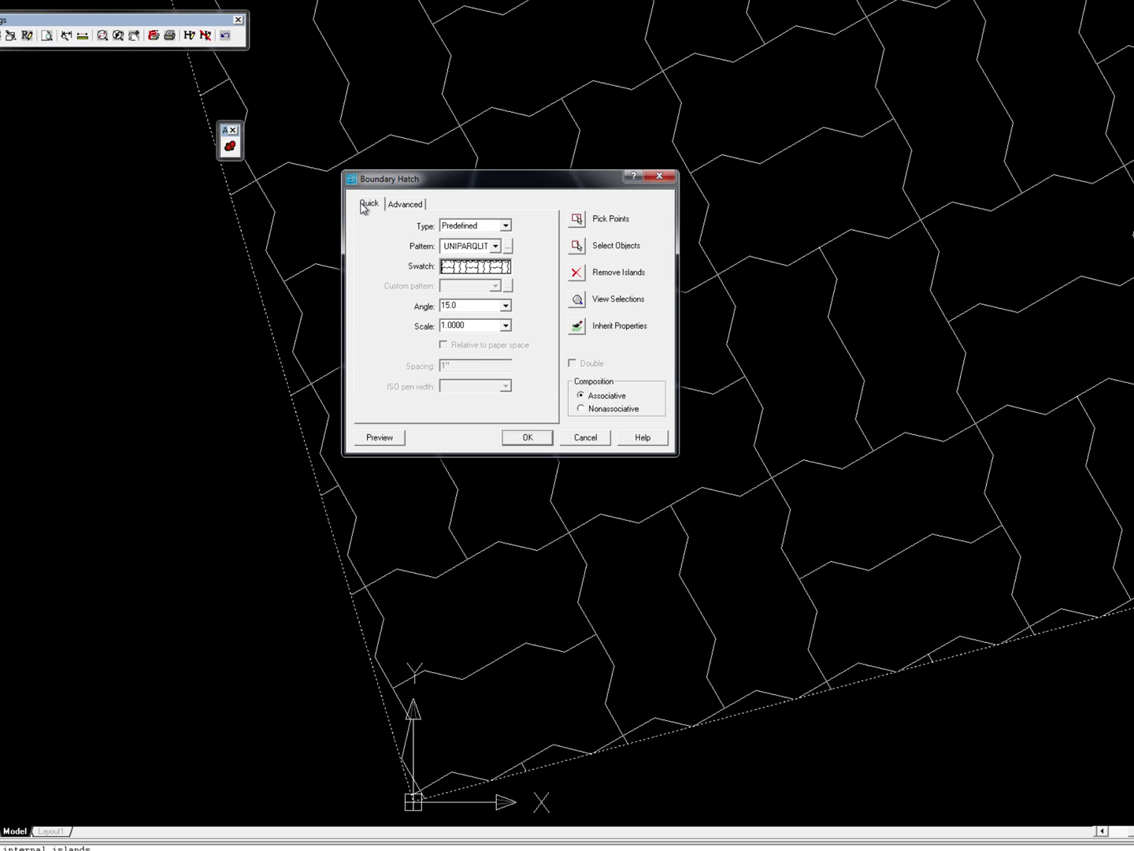
{"action": "left_click", "coordinate": [496, 247]}
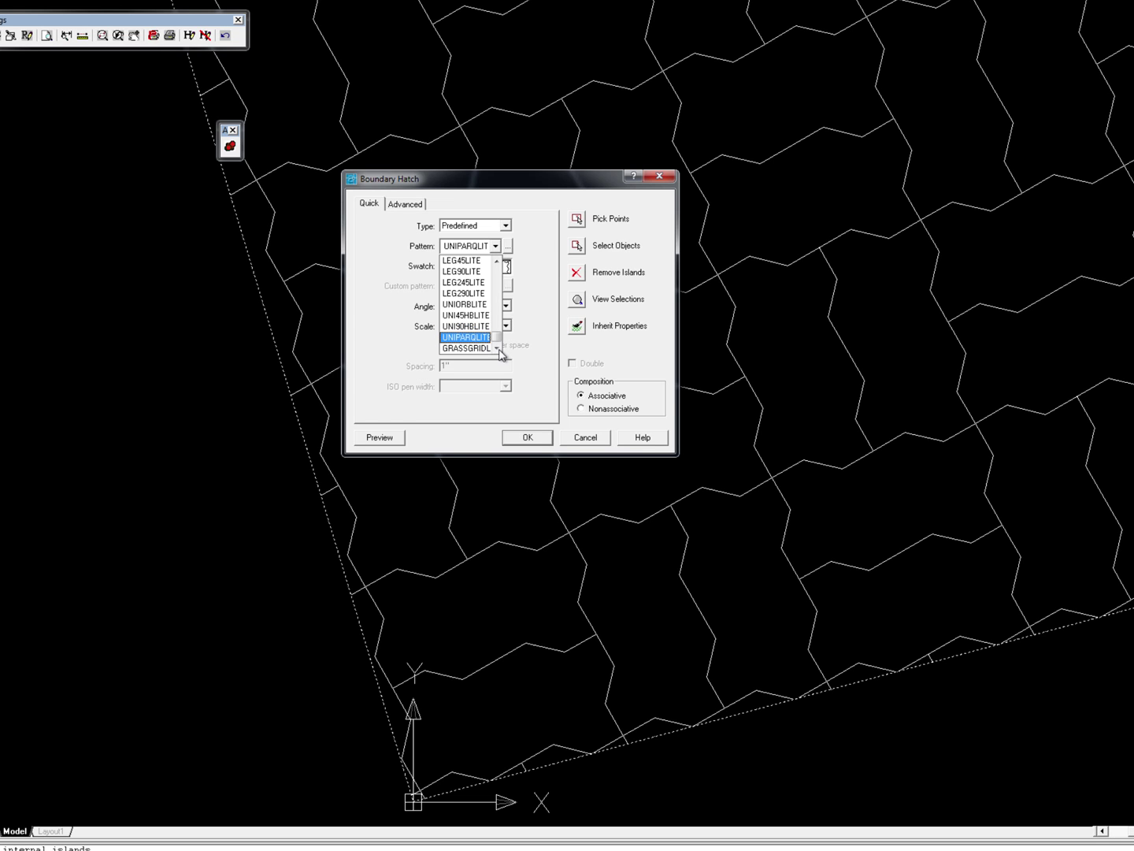
{"action": "left_click", "coordinate": [497, 296]}
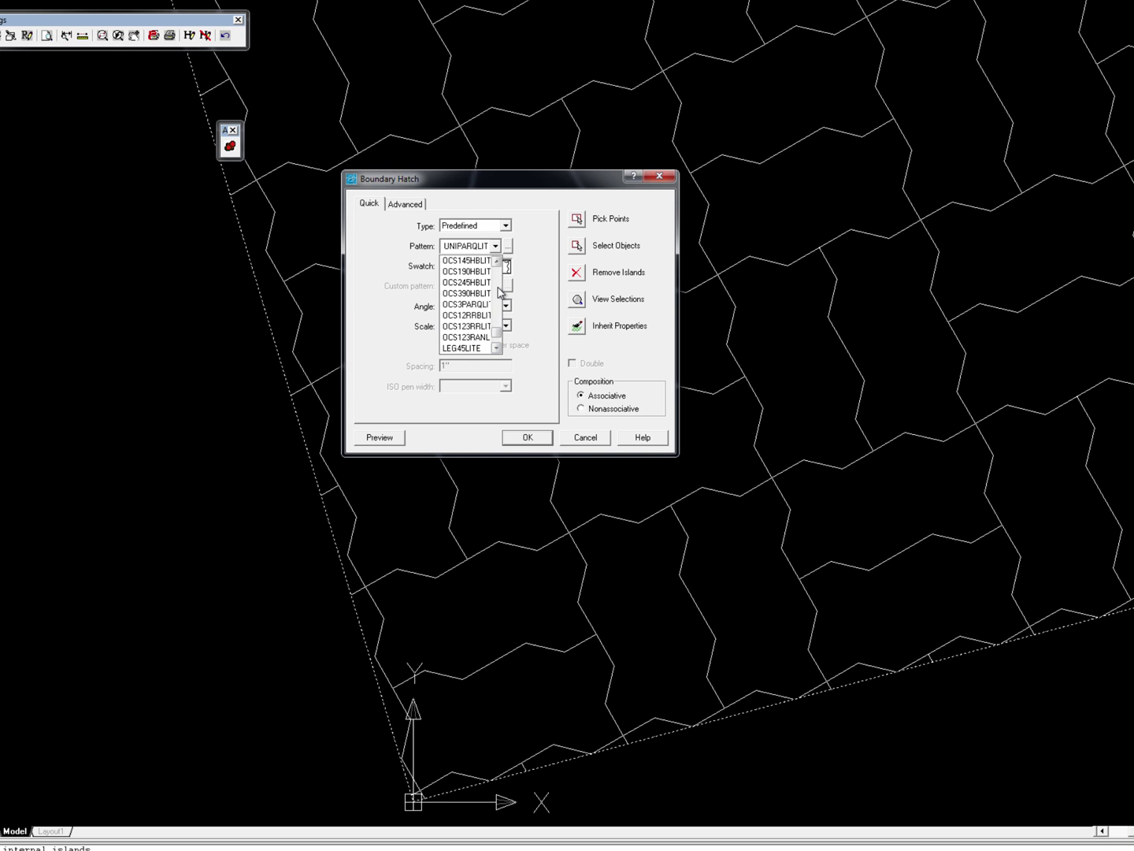
{"action": "left_click", "coordinate": [497, 295]}
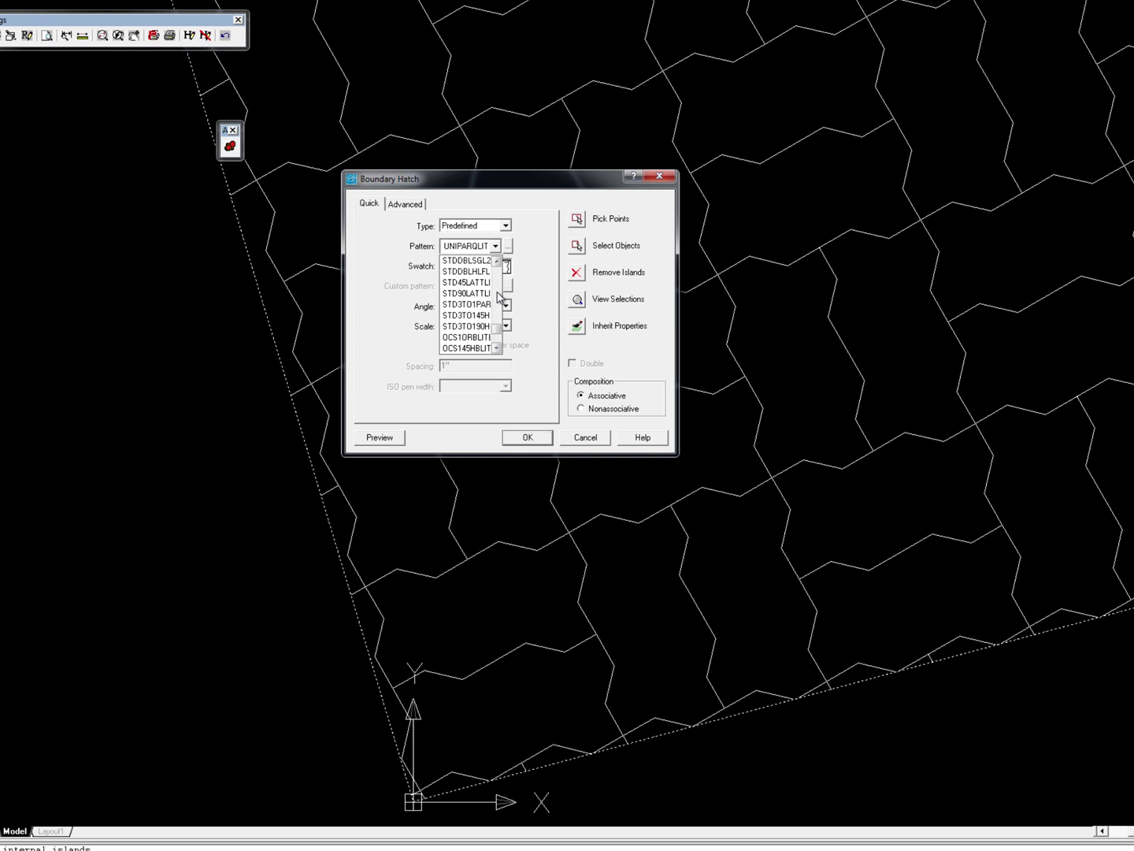
{"action": "left_click", "coordinate": [497, 348]}
{"action": "left_click", "coordinate": [497, 349]}
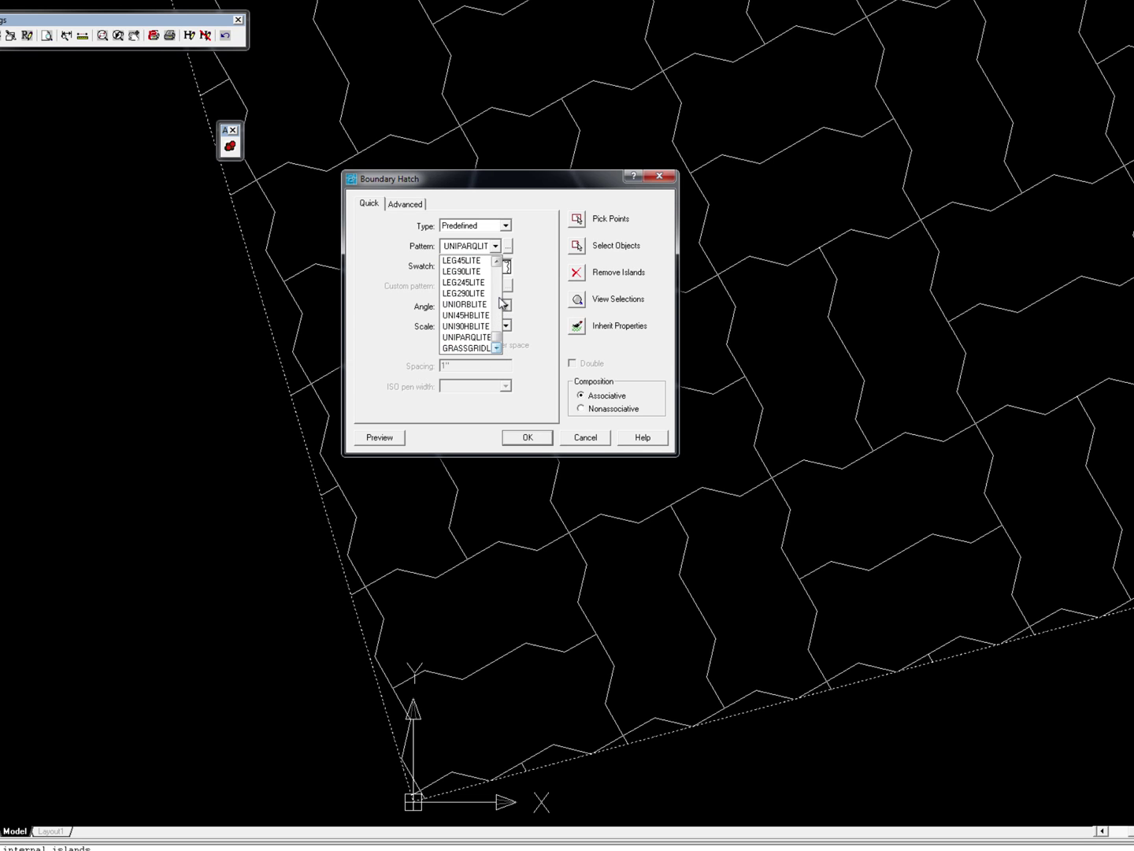
{"action": "scroll", "coordinate": [501, 301], "scroll_direction": "up", "scroll_amount": 2}
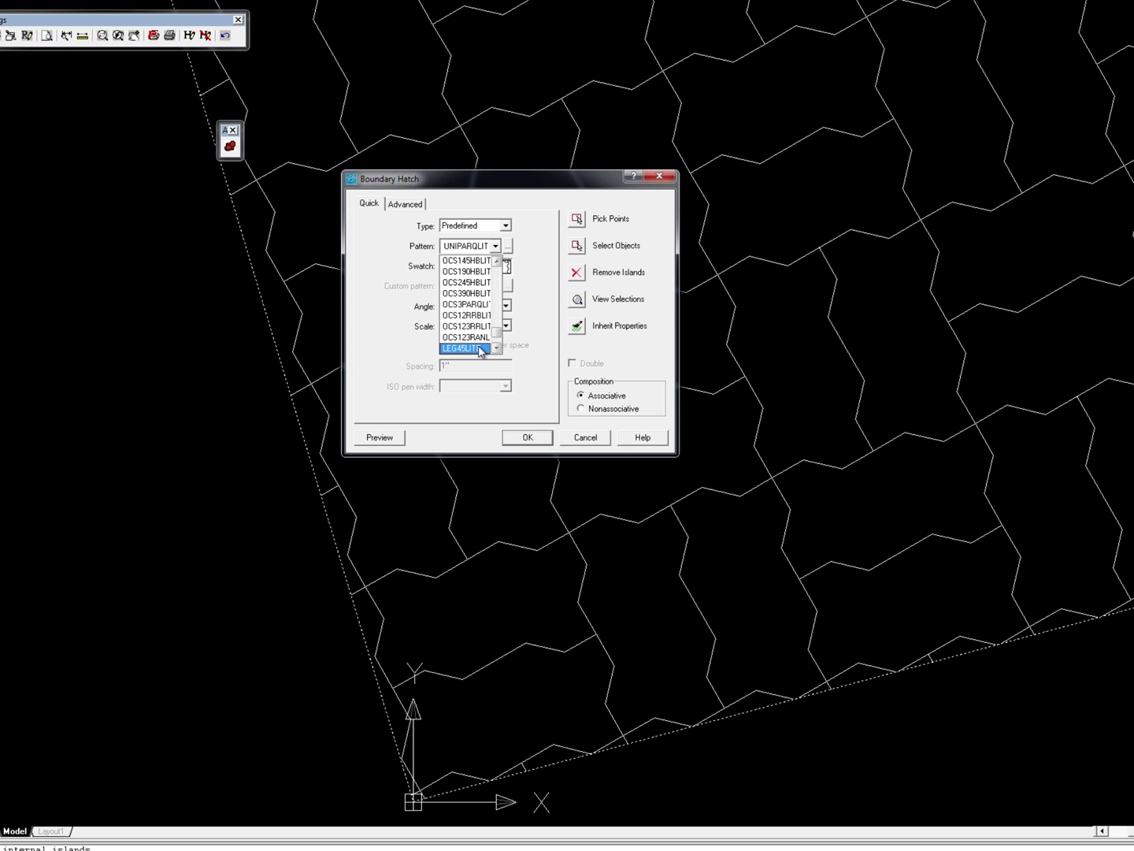
{"action": "left_click", "coordinate": [469, 347]}
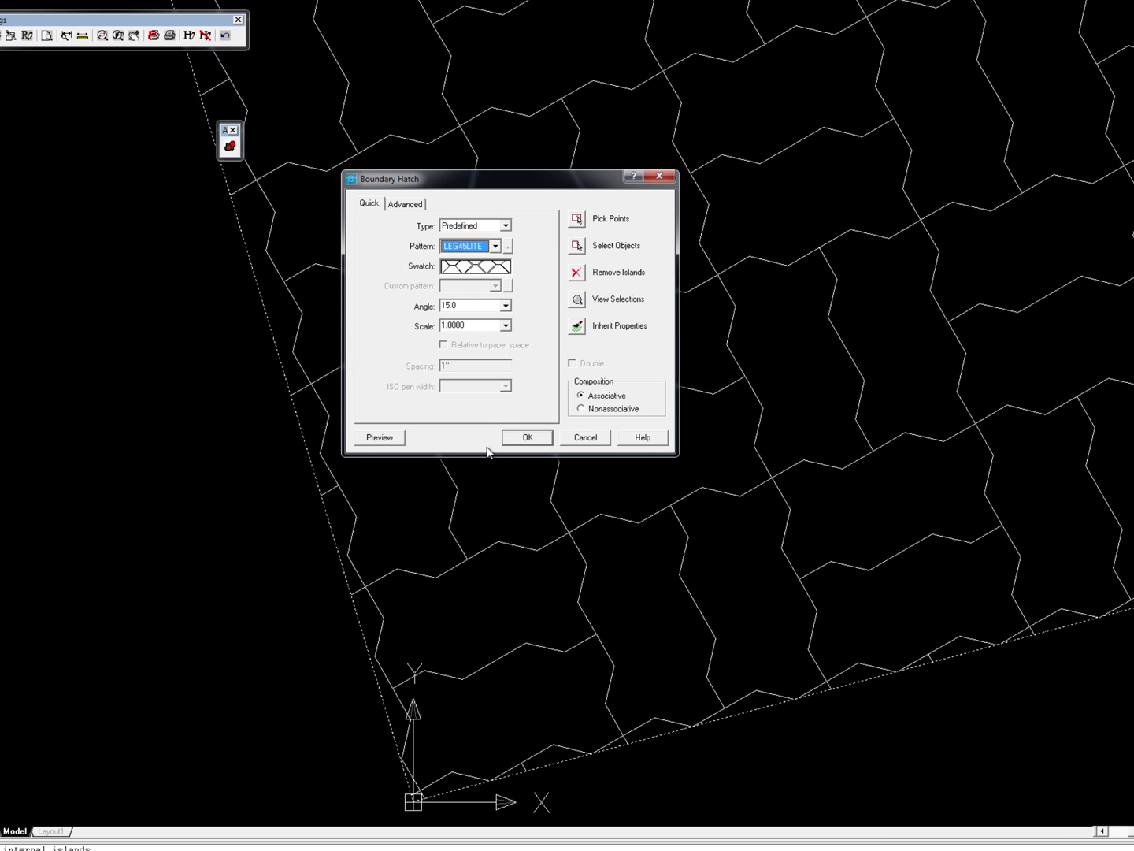
- Apply the LEG45LITE hatch and zoom out and back in to inspect the octagon pavers
{"action": "left_click", "coordinate": [528, 438]}
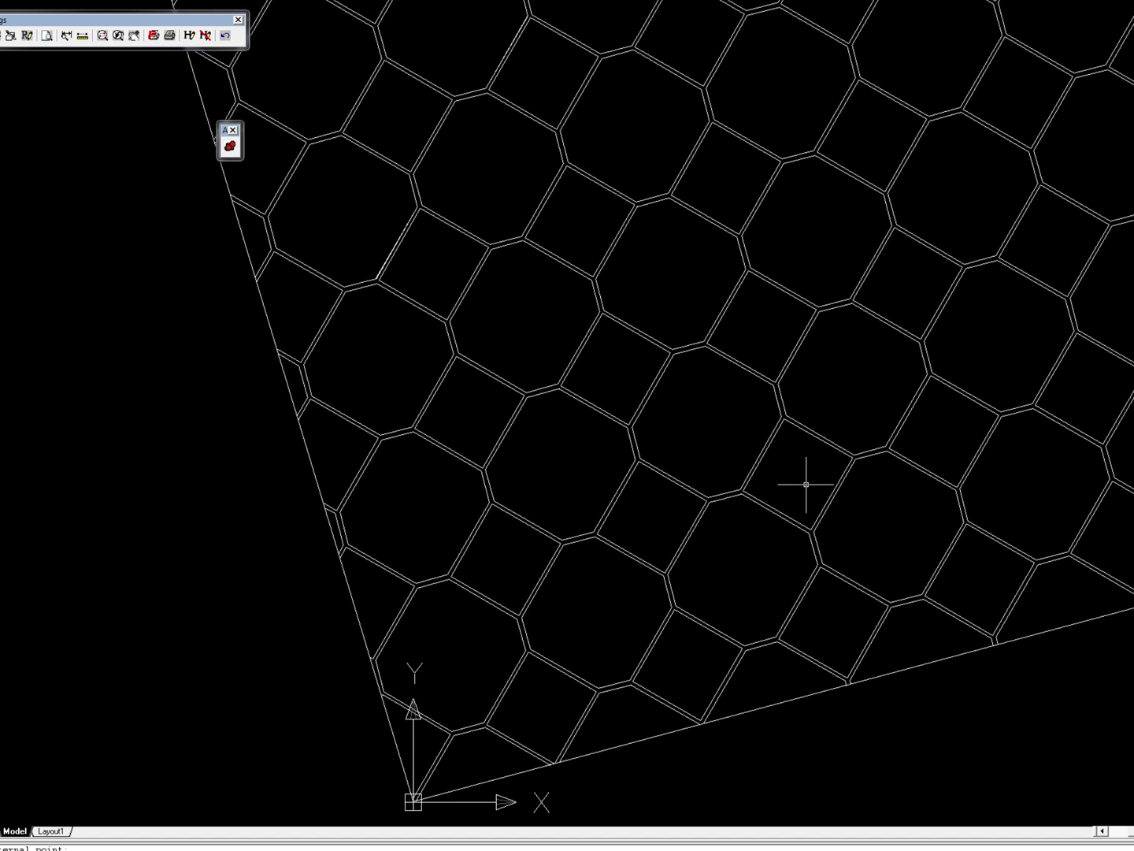
{"action": "scroll", "coordinate": [786, 471], "scroll_direction": "down", "scroll_amount": 5}
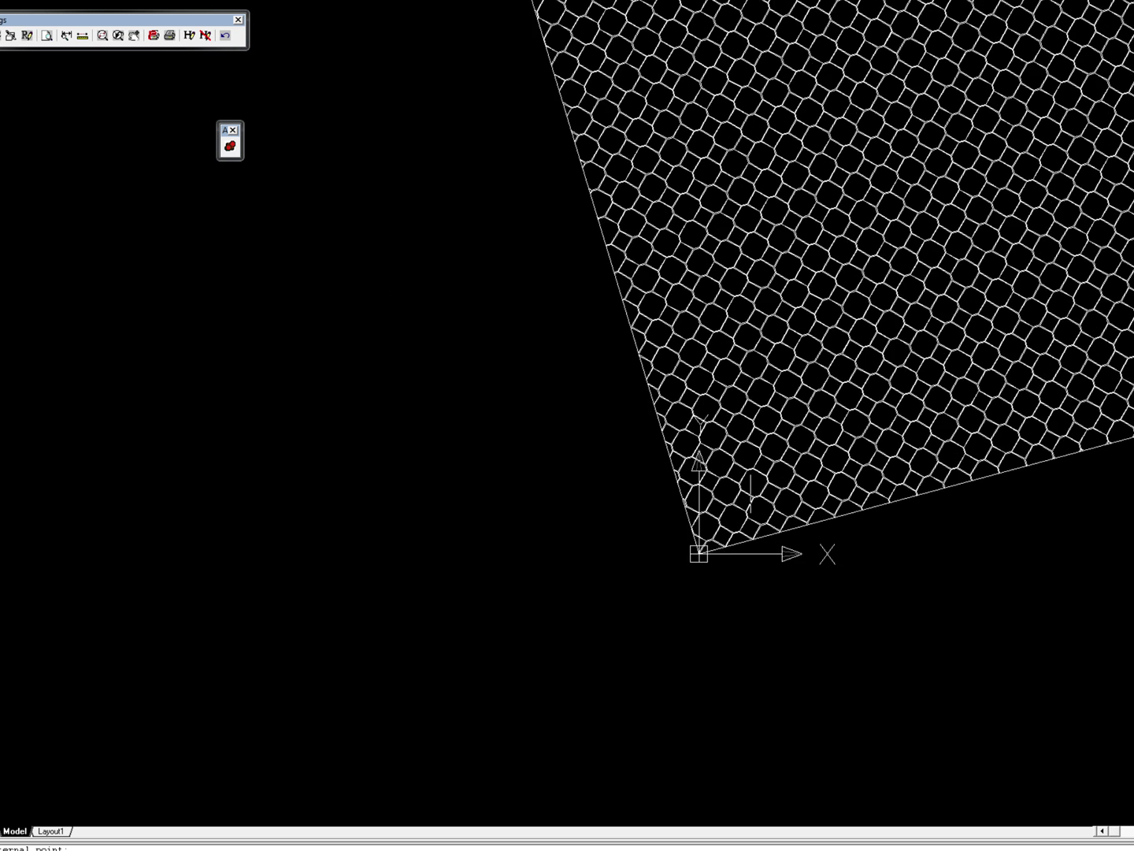
{"action": "scroll", "coordinate": [876, 259], "scroll_direction": "up", "scroll_amount": 2}
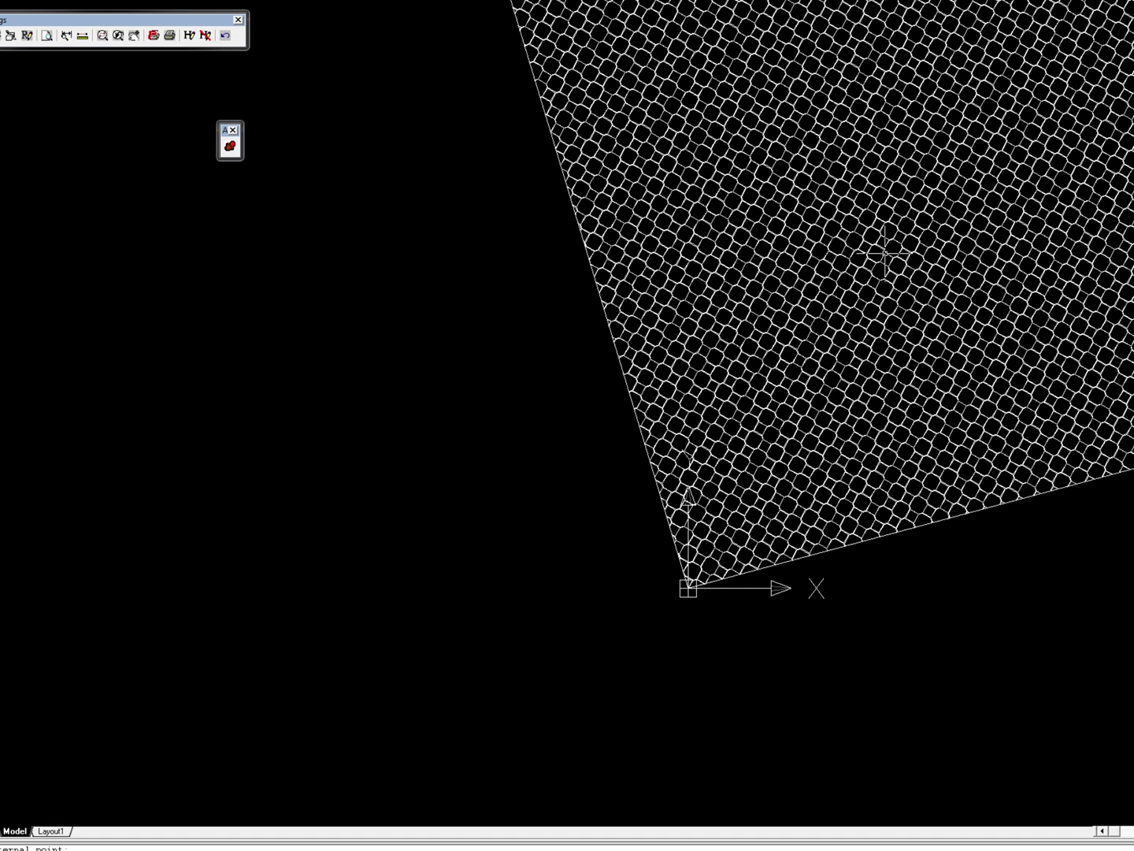